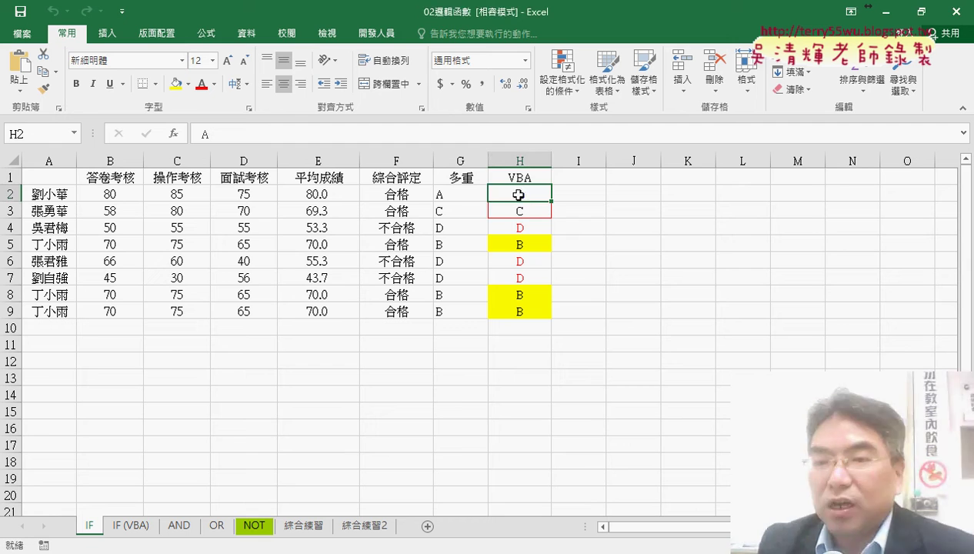
- Check the B, C and D grade formatting, then make H2's A grade black
left_click(538, 247)
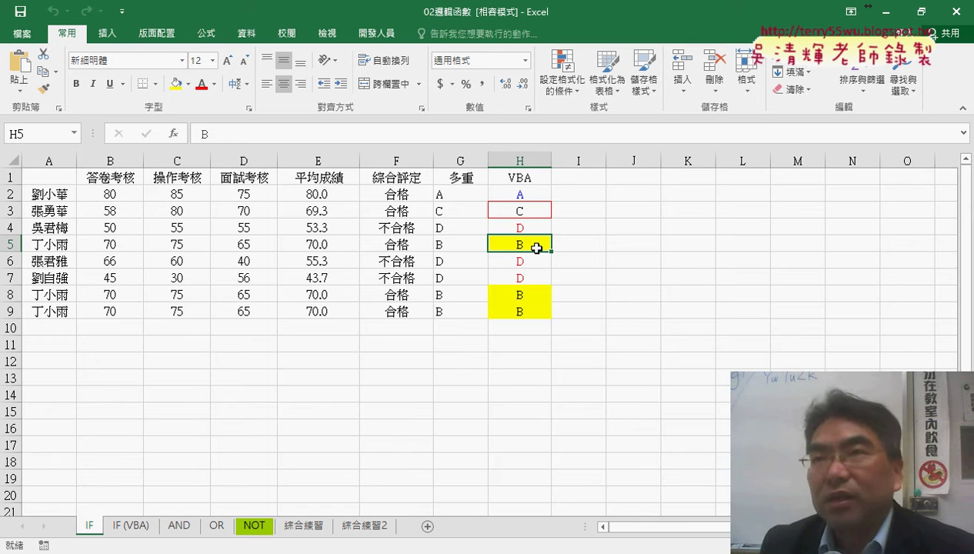
left_click(533, 210)
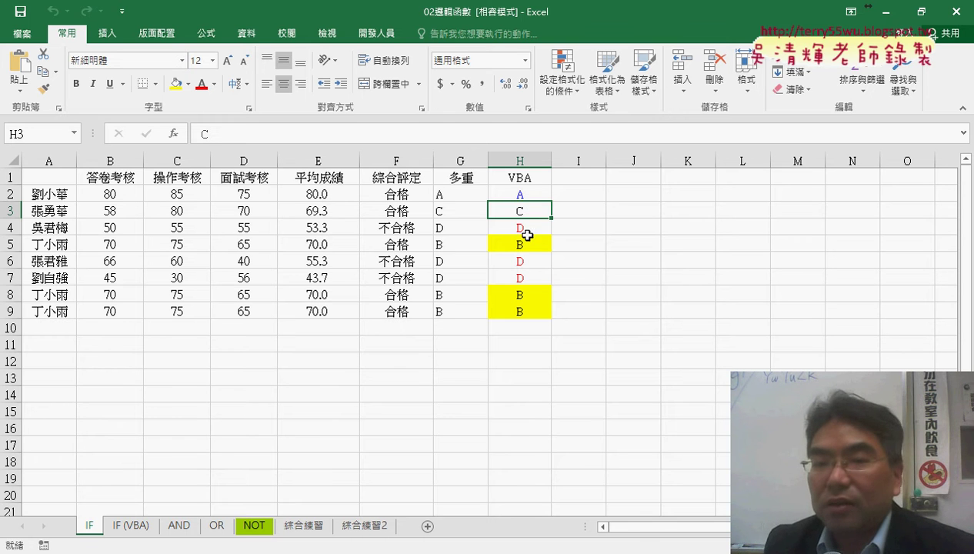
left_click(545, 229)
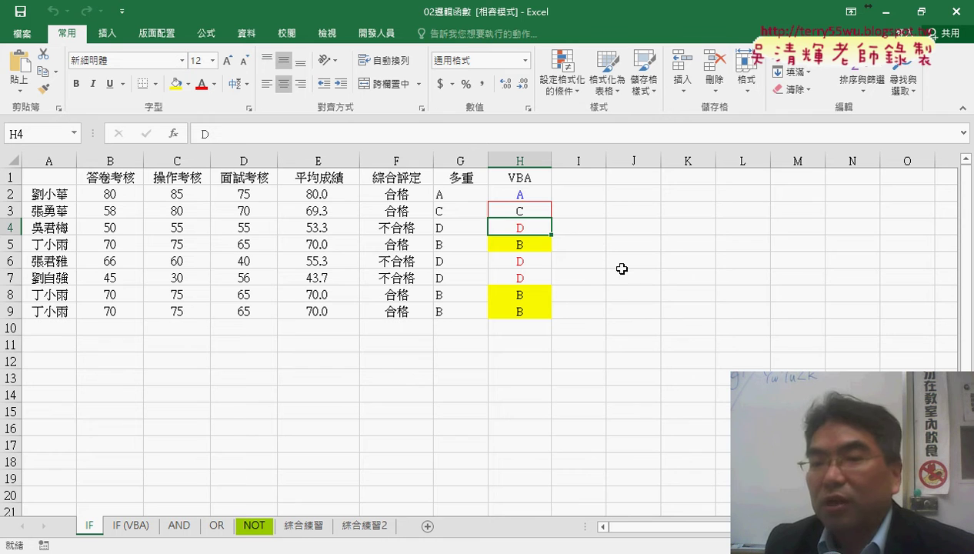
left_click(540, 193)
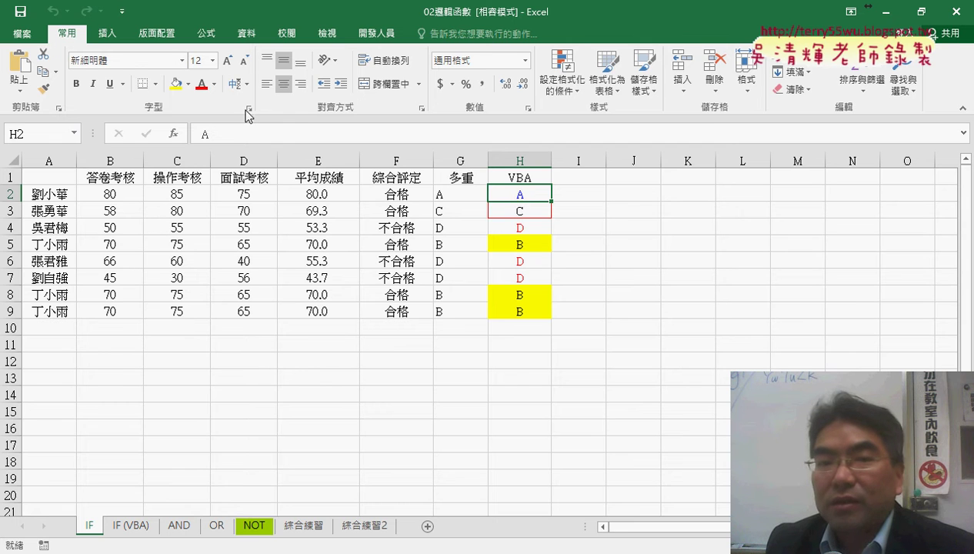
left_click(214, 84)
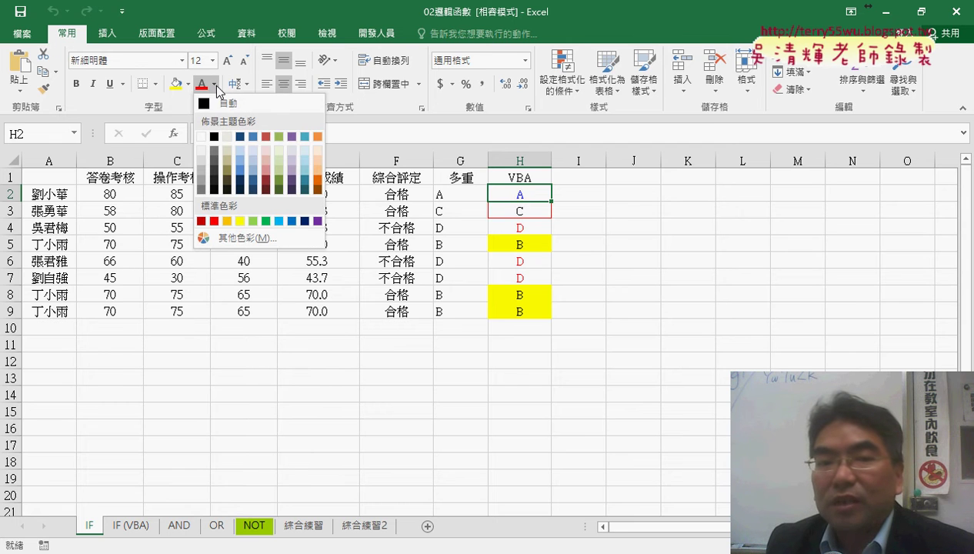
left_click(214, 138)
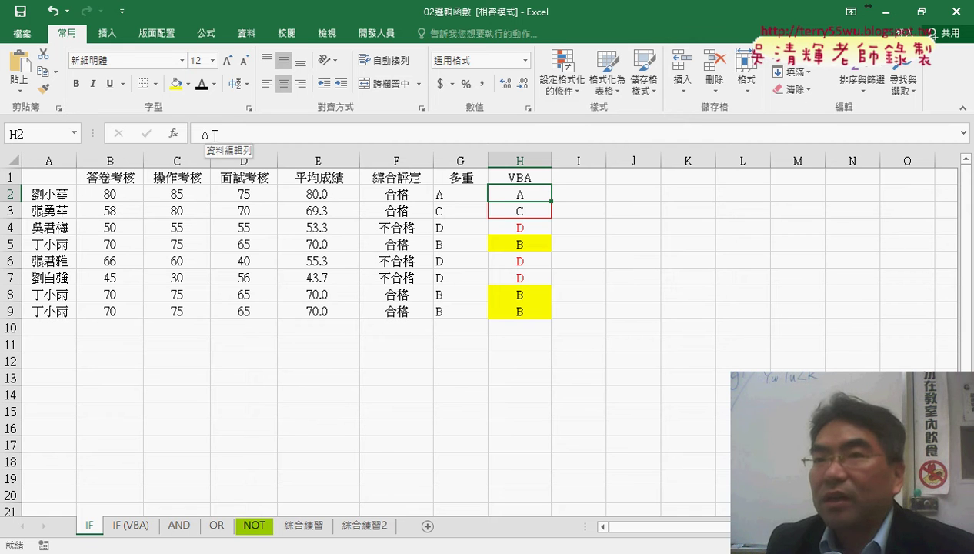
- Inspect RGB values, including white's, in More Colors, then cancel without changes
left_click(214, 84)
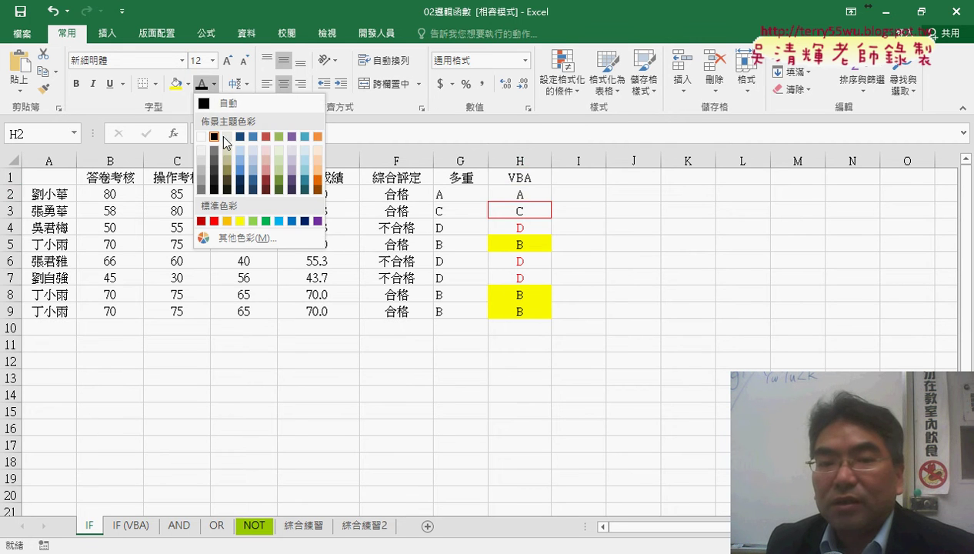
left_click(248, 239)
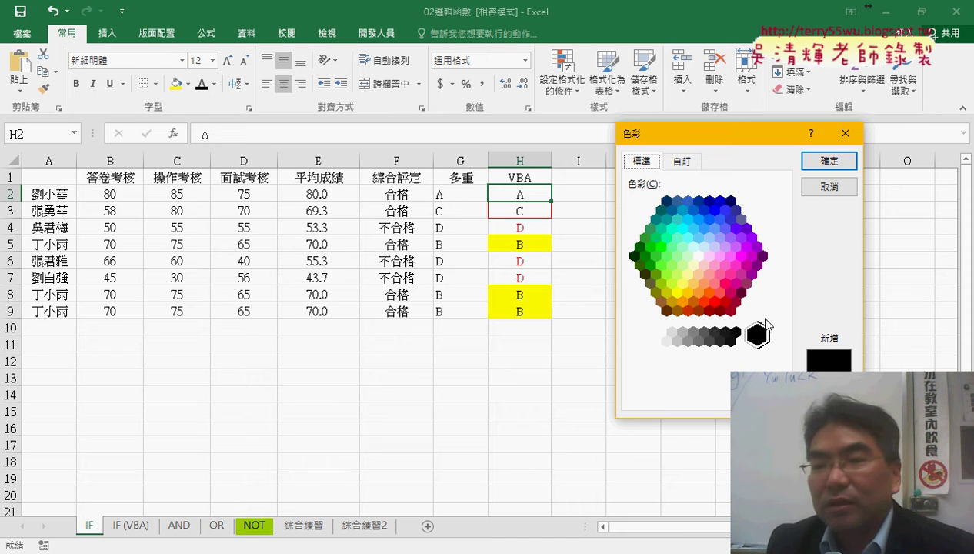
left_click(681, 161)
left_click(701, 333)
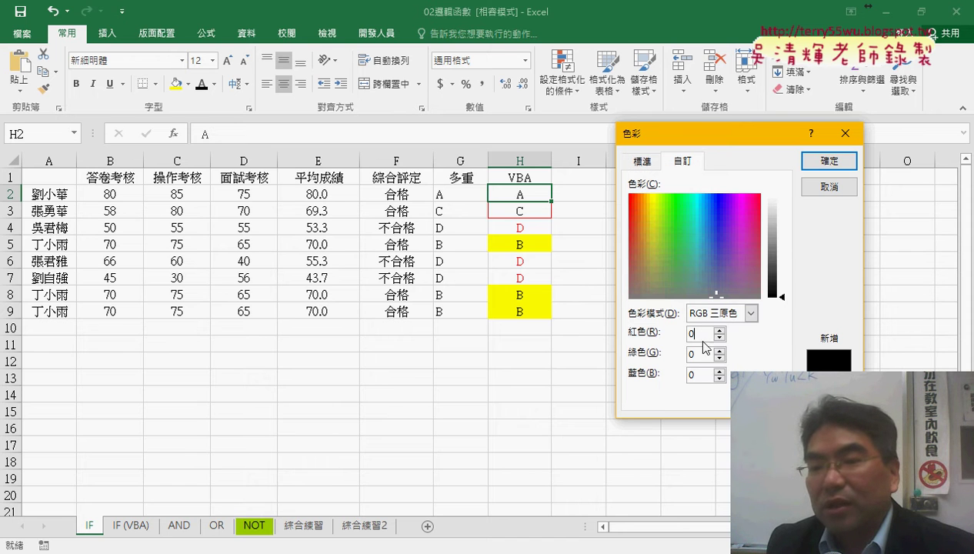
left_click(702, 374)
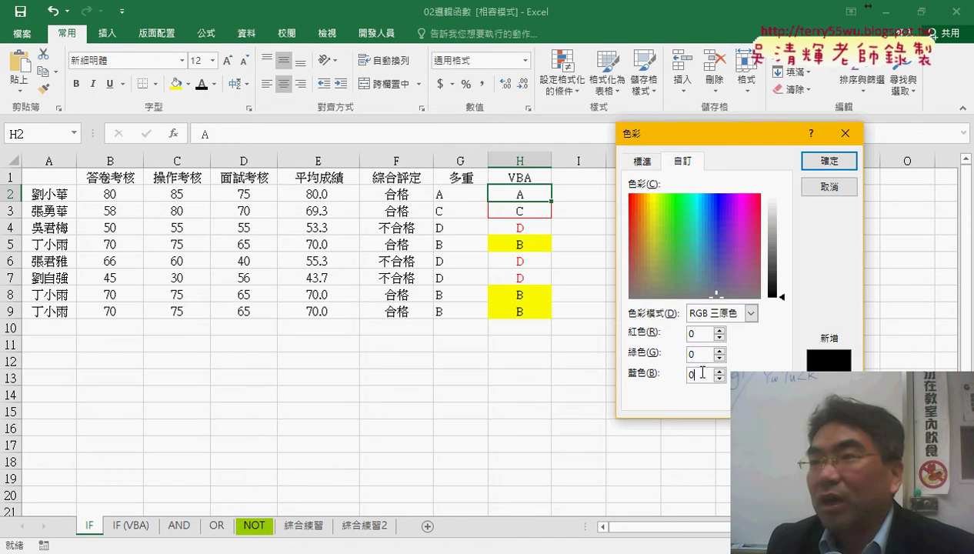
left_click(641, 161)
left_click(699, 256)
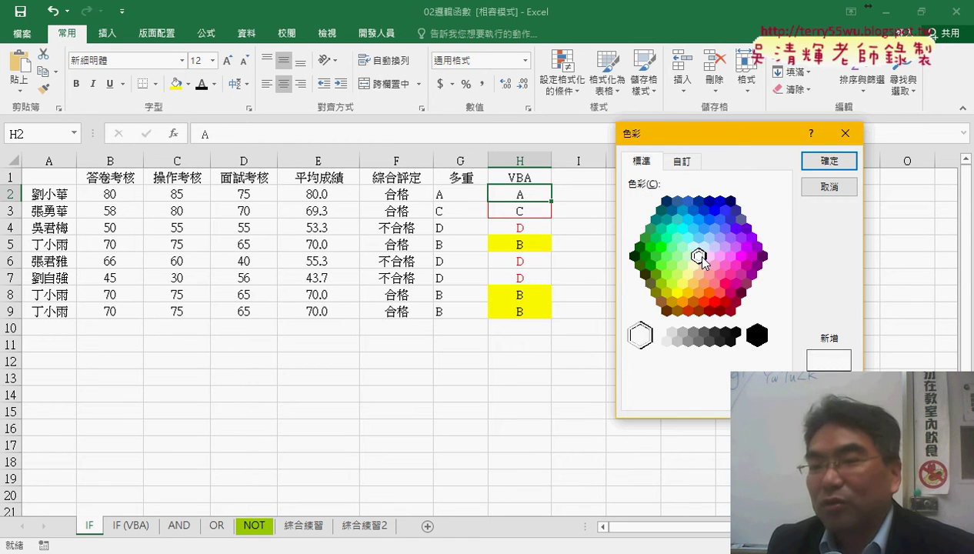
left_click(688, 167)
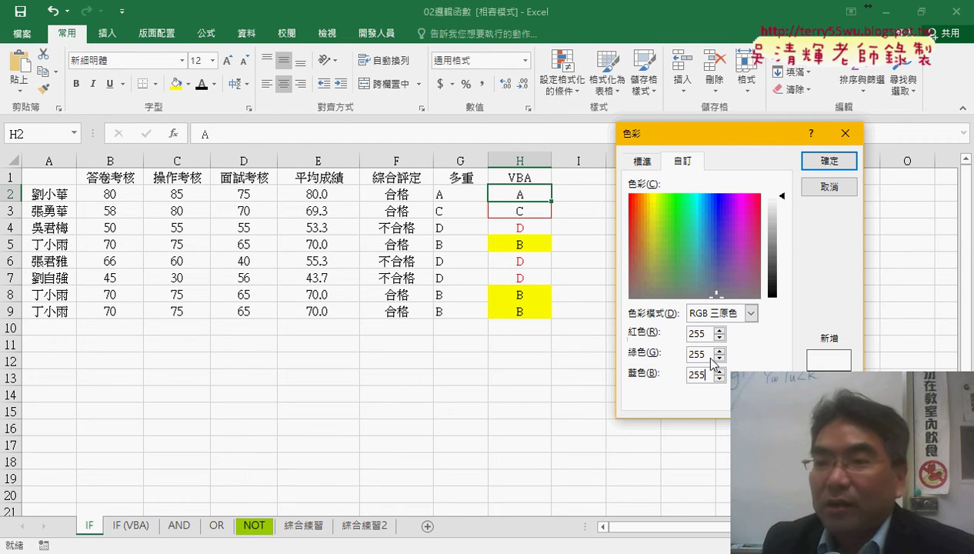
left_click(828, 189)
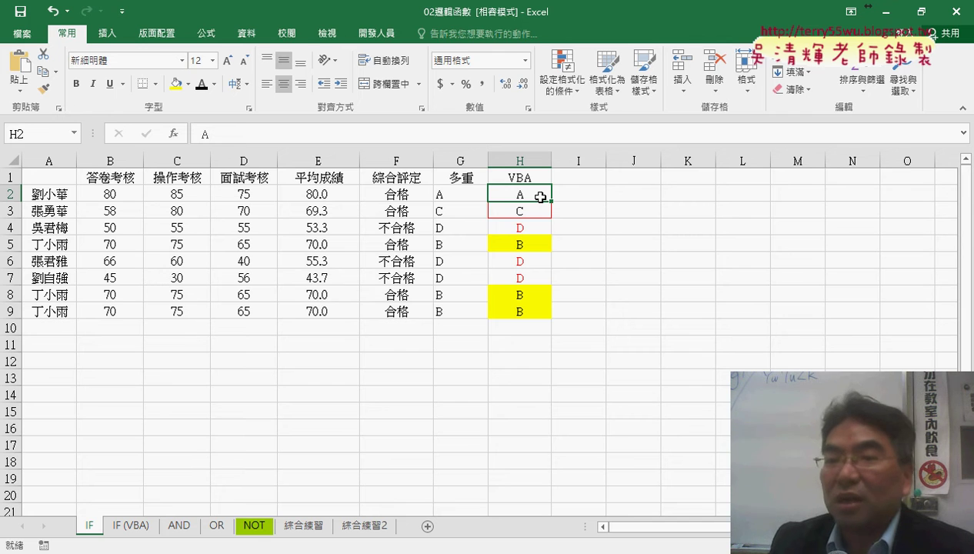
- Give the B grade in H5 a white fill instead of yellow
left_click(536, 243)
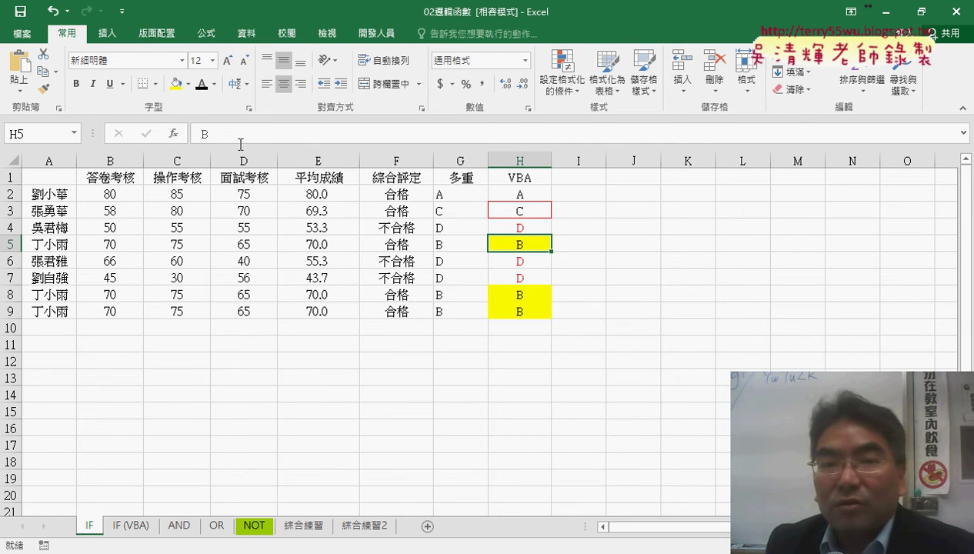
left_click(188, 85)
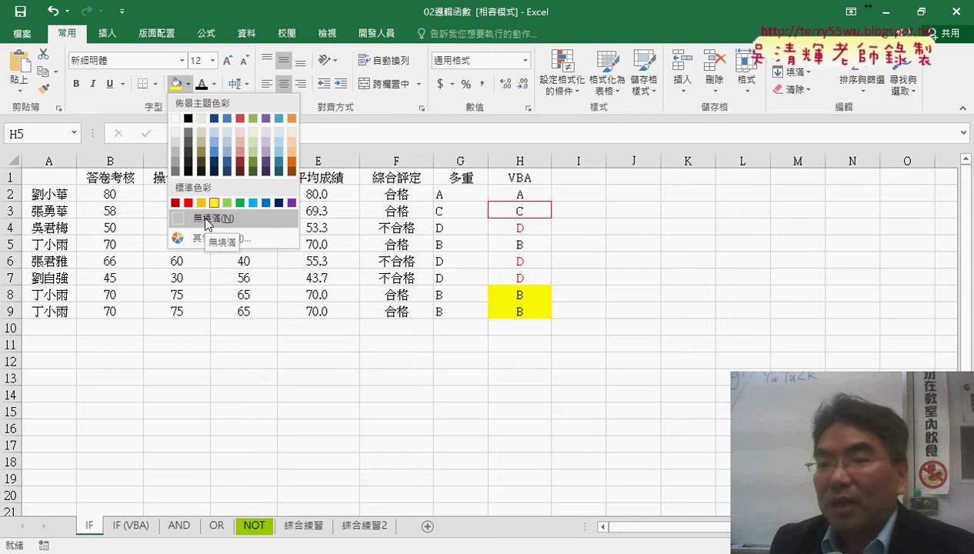
left_click(175, 120)
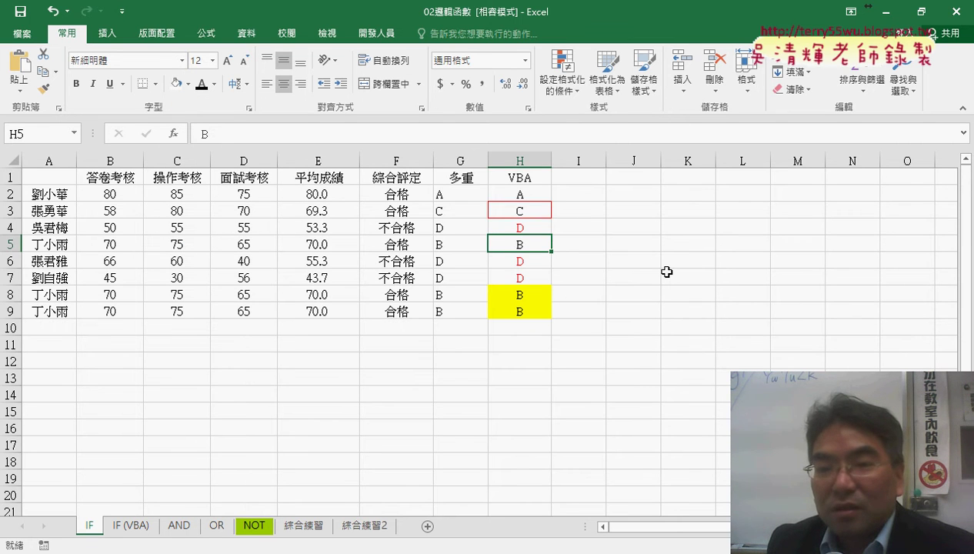
left_click(667, 272)
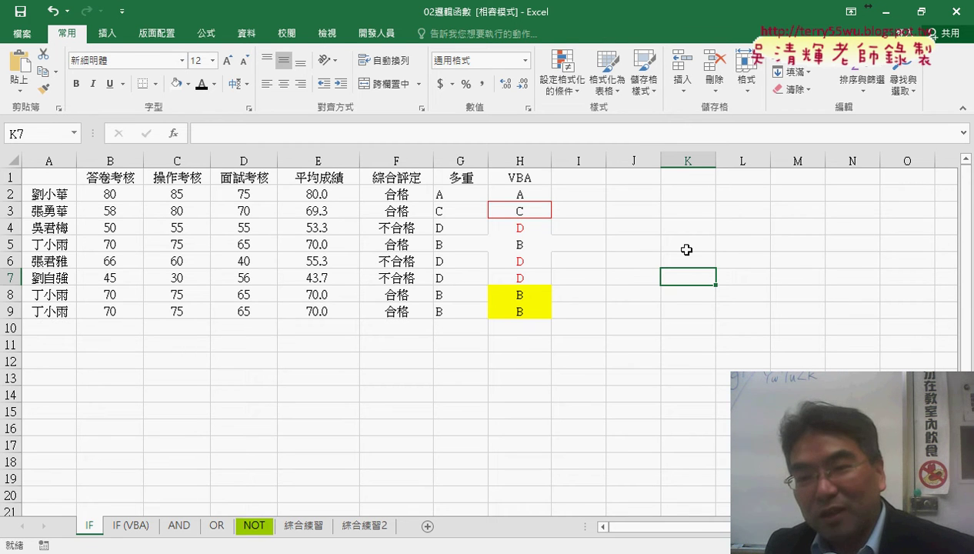
- Remove the yellow fill from H8 and H9 with No Fill
left_click(528, 247)
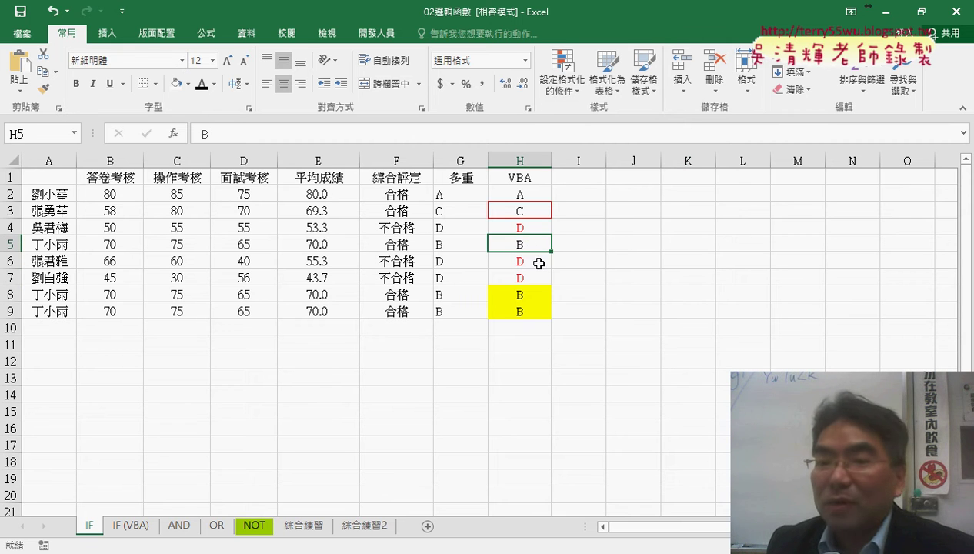
left_click(621, 262)
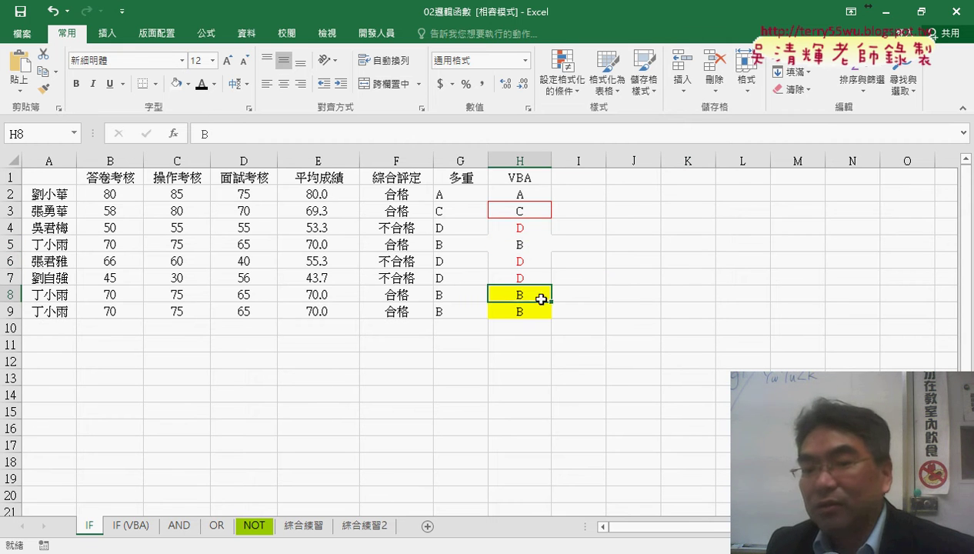
left_click_drag(548, 294, 539, 311)
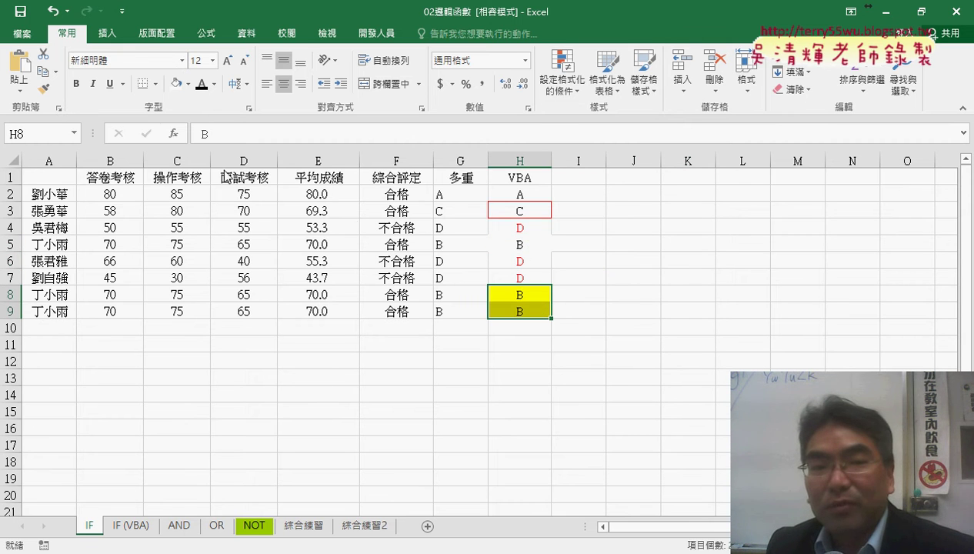
left_click(188, 84)
left_click(212, 218)
left_click(666, 363)
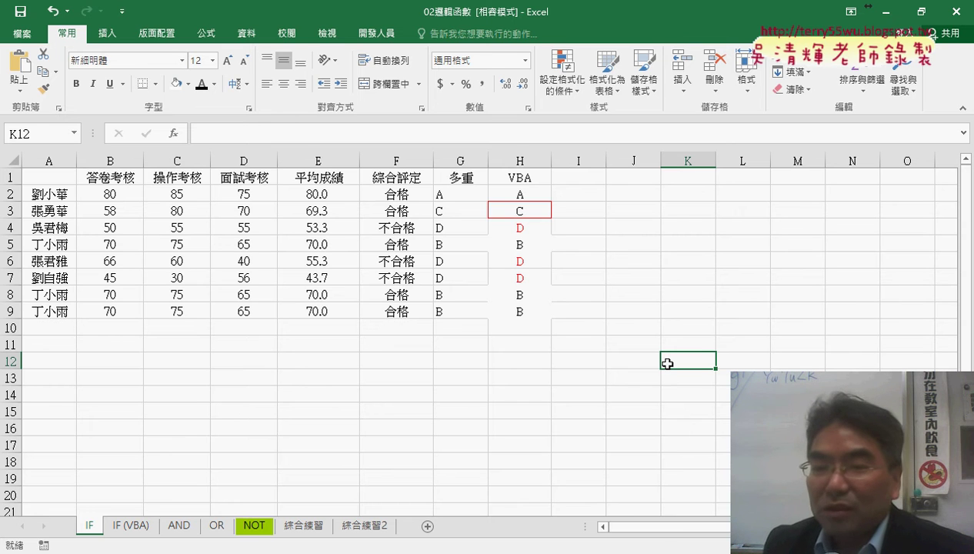
- Set H5 to No Fill as well
left_click(514, 244)
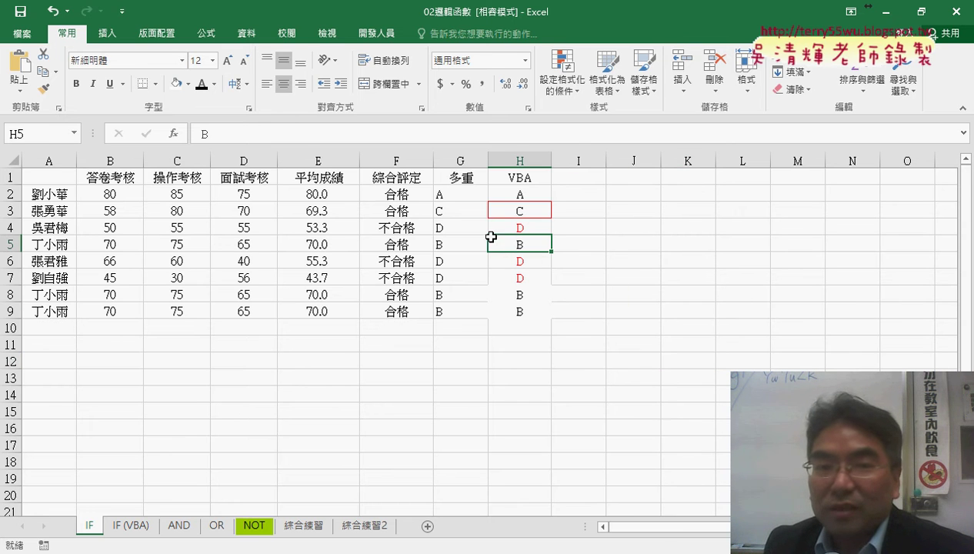
left_click(188, 84)
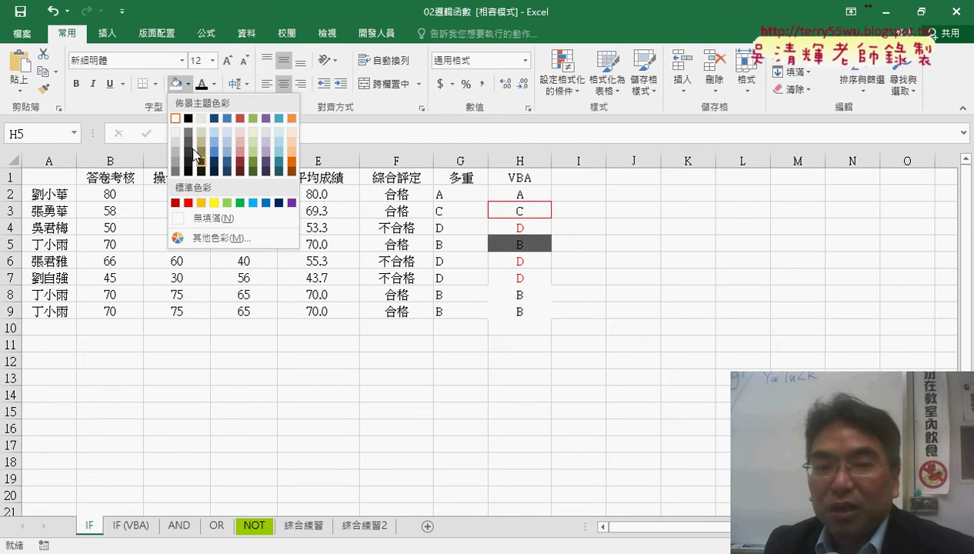
left_click(221, 218)
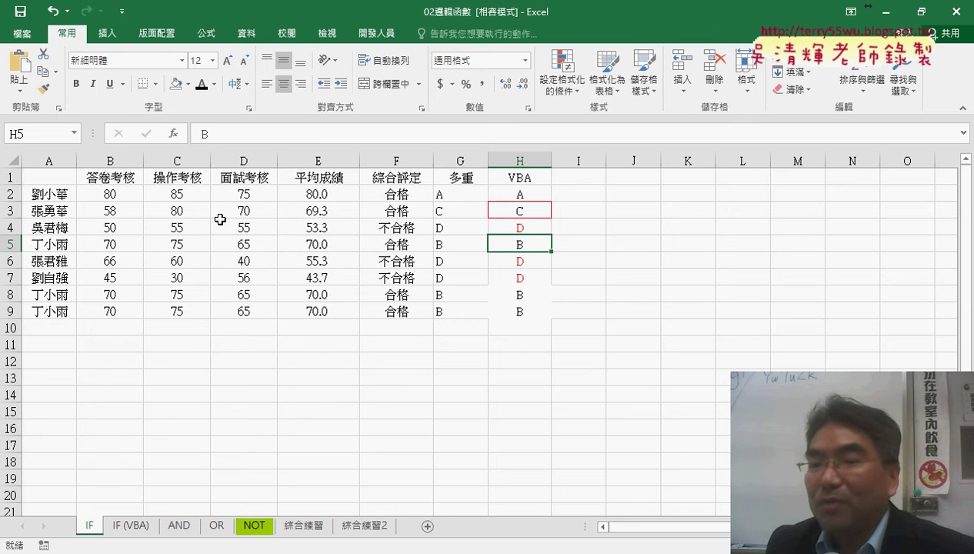
left_click(630, 353)
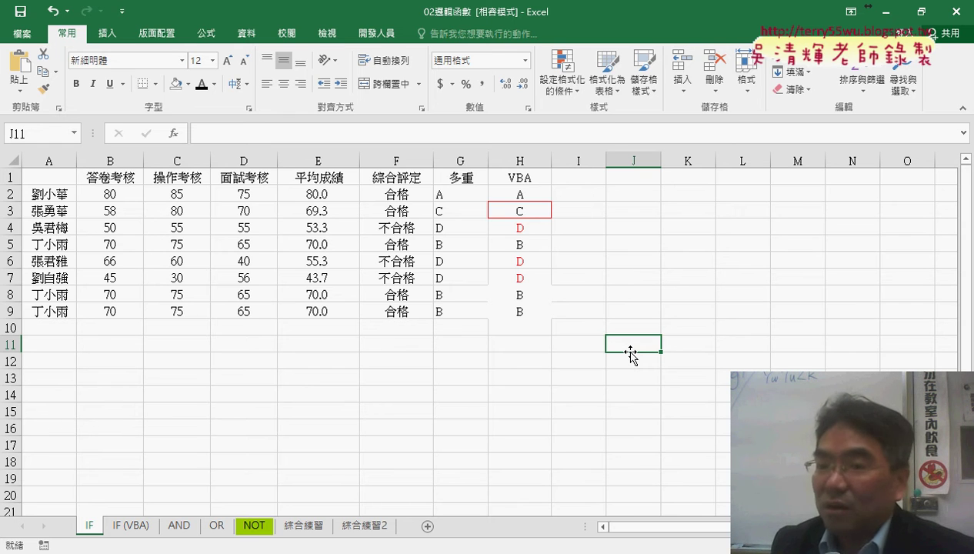
left_click(638, 312)
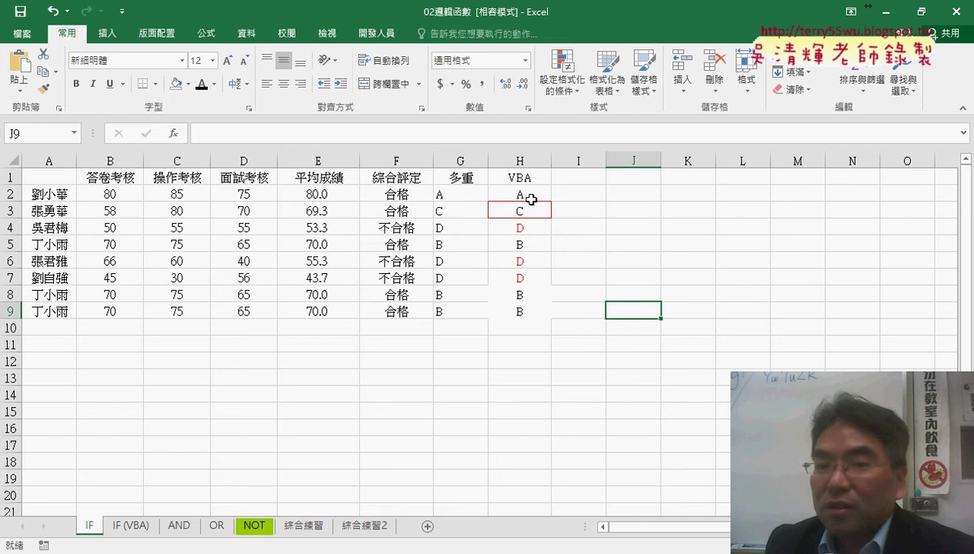
left_click(533, 208)
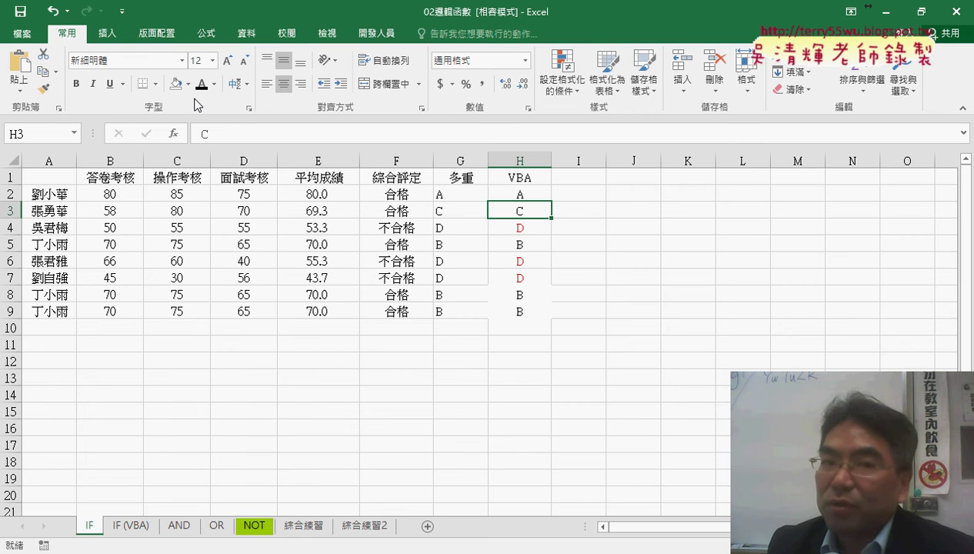
left_click(154, 84)
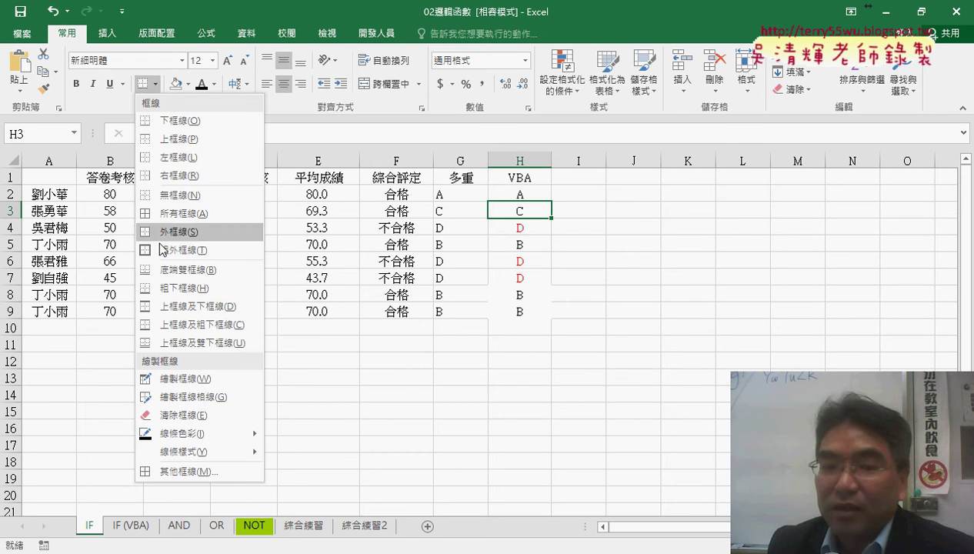
left_click(579, 268)
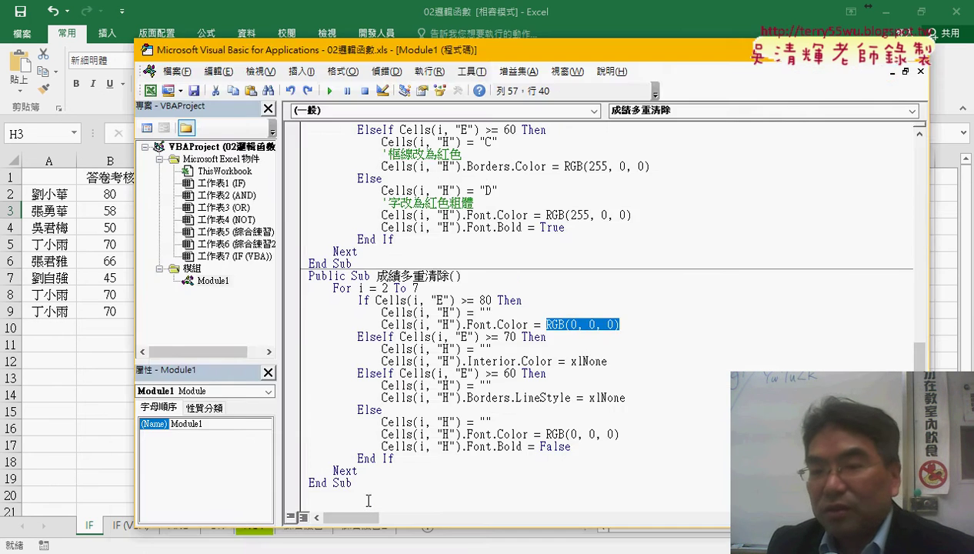
- Select the For-to-Next loop of the 成績多重顏色 macro for copying
left_click(369, 435)
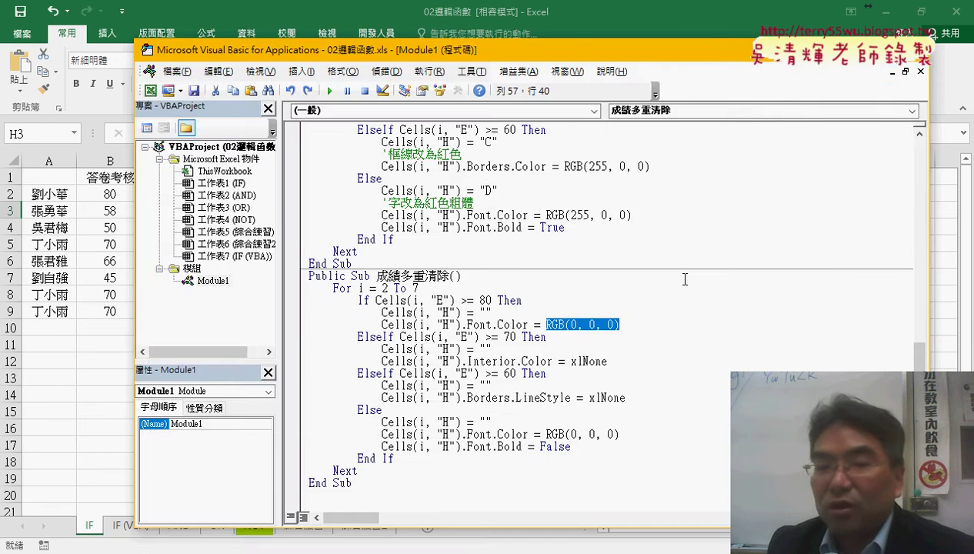
scroll(675, 263, "up", 4)
scroll(675, 263, "up", 1)
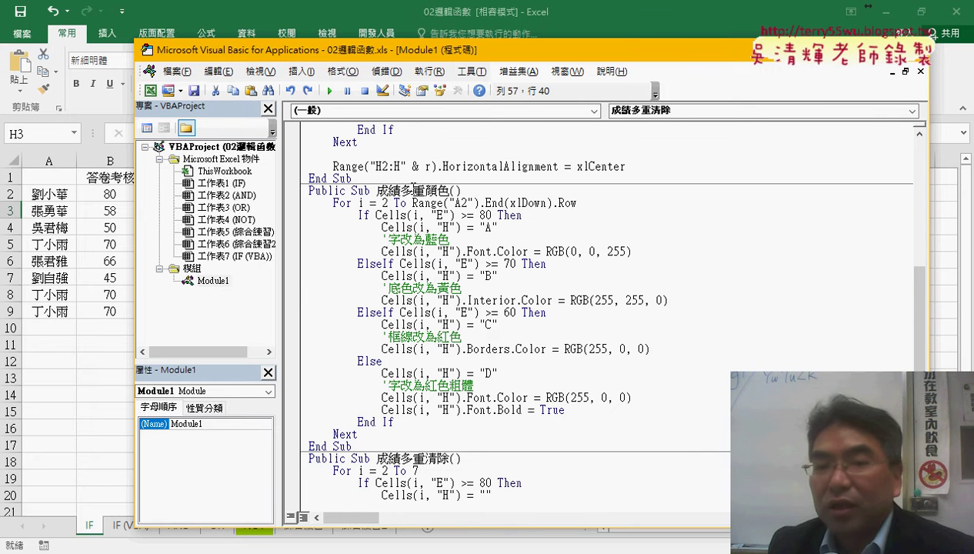
left_click_drag(309, 190, 353, 447)
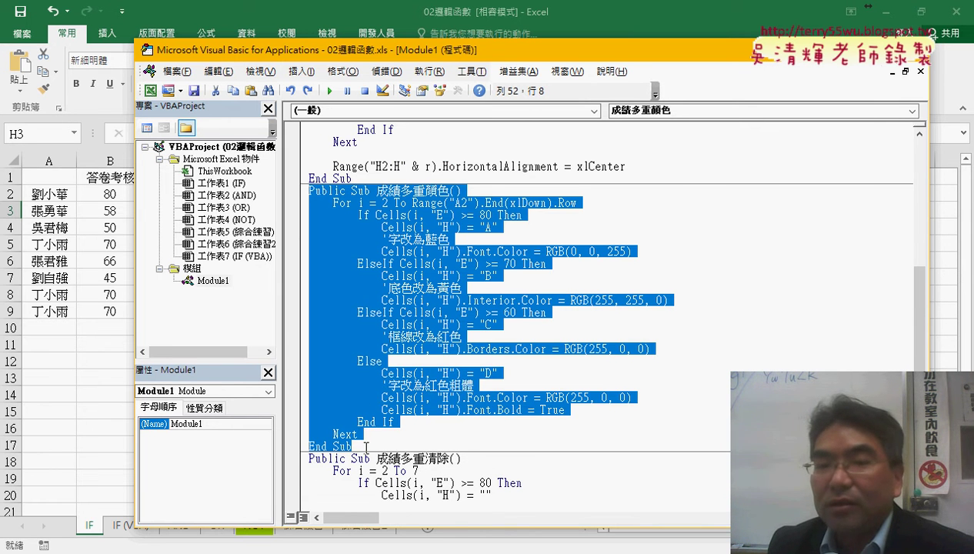
scroll(518, 283, "down", 4)
scroll(518, 283, "down", 1)
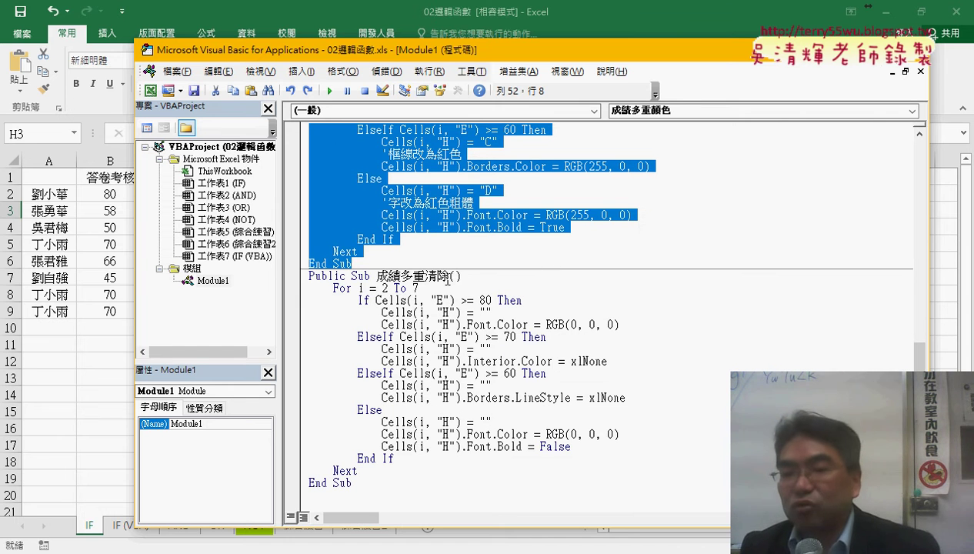
scroll(547, 297, "up", 4)
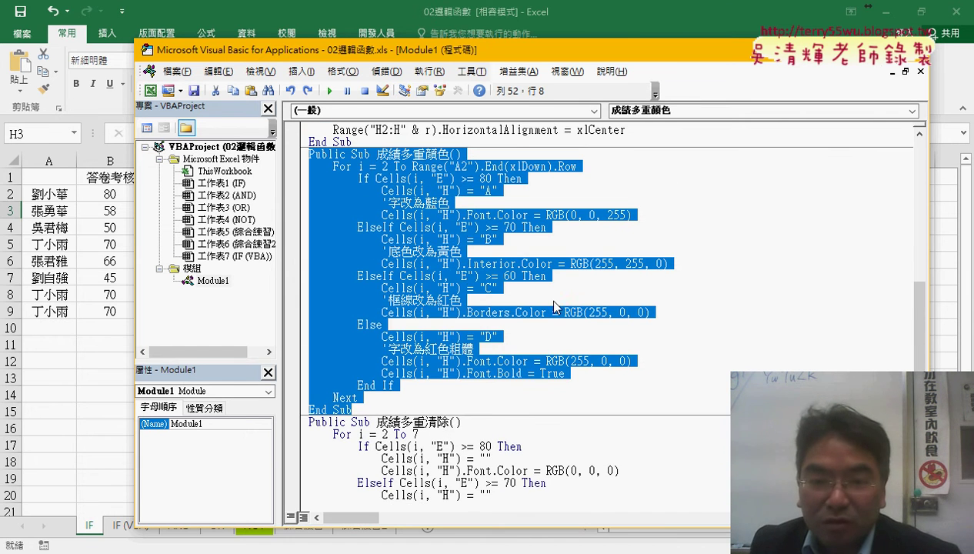
left_click(517, 299)
left_click_drag(399, 394, 277, 173)
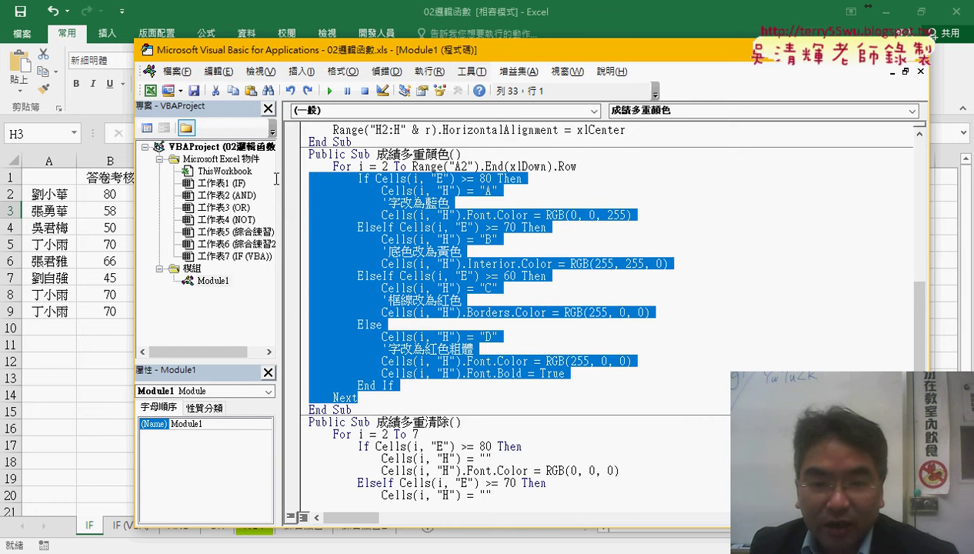
- Paste the loop over 成績多重清除's old loop and change the comment to 黑色
scroll(478, 264, "down", 4)
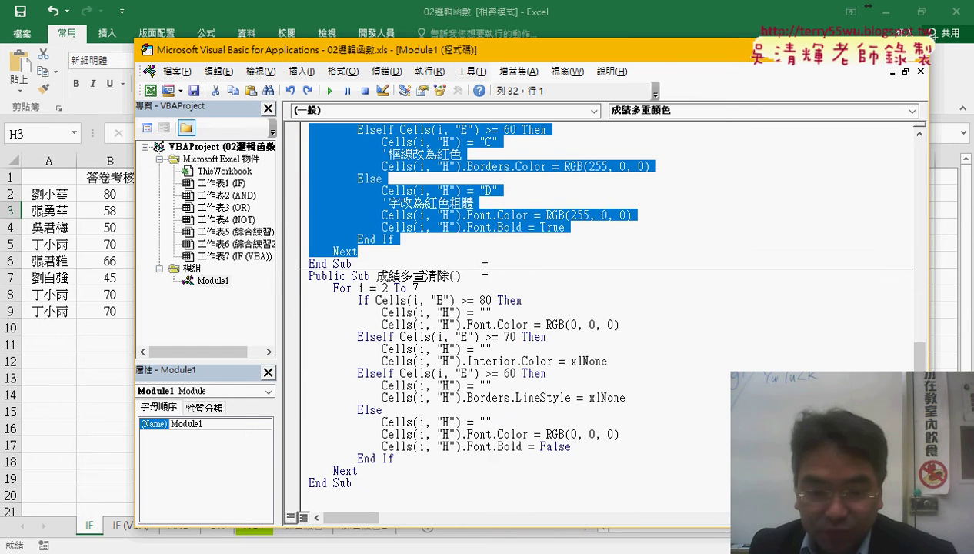
left_click_drag(390, 457, 296, 289)
type("For i = 2 To Range(\"A2\").End(xlDown).Row         If Cells(i, \"E\") >= 80 Then             Cells(i, \"H\") = \"A\"             '字改為藍色             Cells(i, \"H\").Font.Color = RGB(0, 0, 255)         ElseIf Cells(i, \"E\") >= 70 Then             Cells(i, \"H\") = \"B\"             '底色改為黃色             Cells(i, \"H\").Interior.Color = RGB(255, 255, 0)         ElseIf Cells(i, \"E\") >= 60 Then             Cells(i, \"H\") = \"C\"             '框線改為紅色             Cells(i, \"H\").Borders.Color = RGB(255, 0, 0)         Else             Cells(i, \"H\") = \"D\"             '字改為紅色粗體             Cells(i, \"H\").Font.Color = RGB(255, 0, 0)             Cells(i, \"H\").Font.Bold = True         End If     Next")
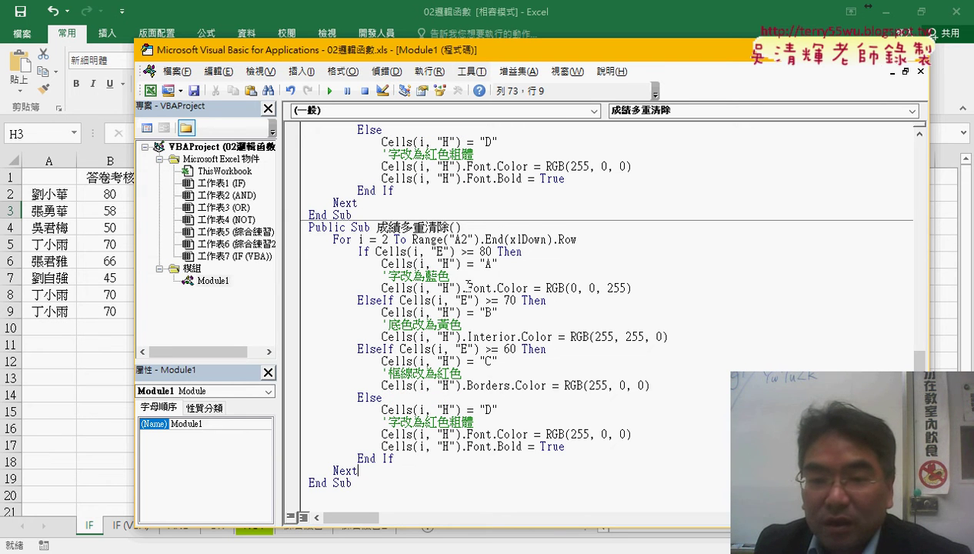
left_click_drag(425, 276, 449, 276)
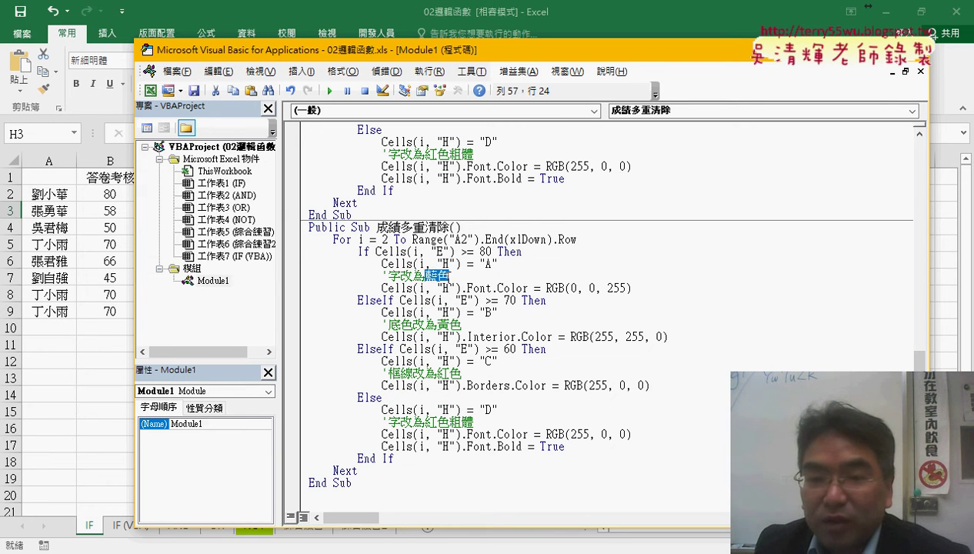
left_click(444, 276)
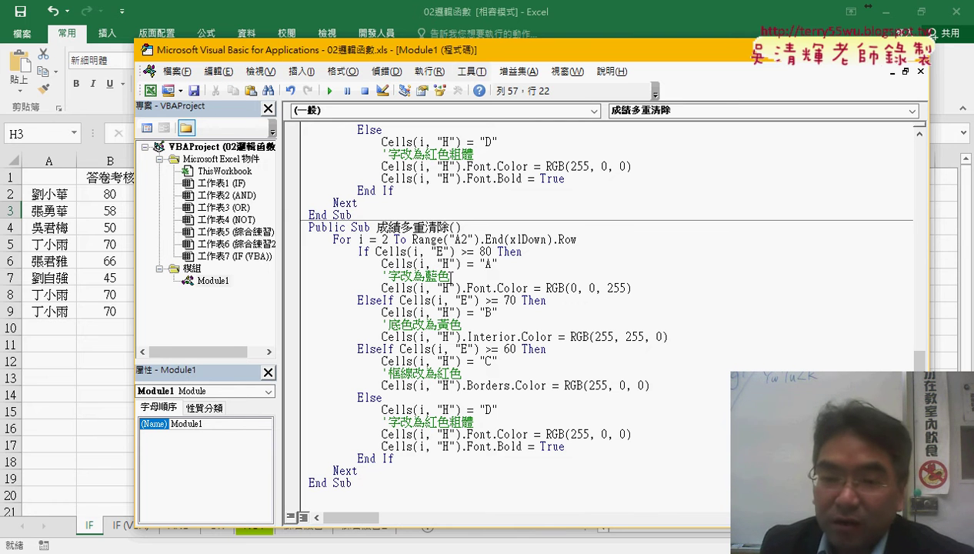
key("BackSpace")
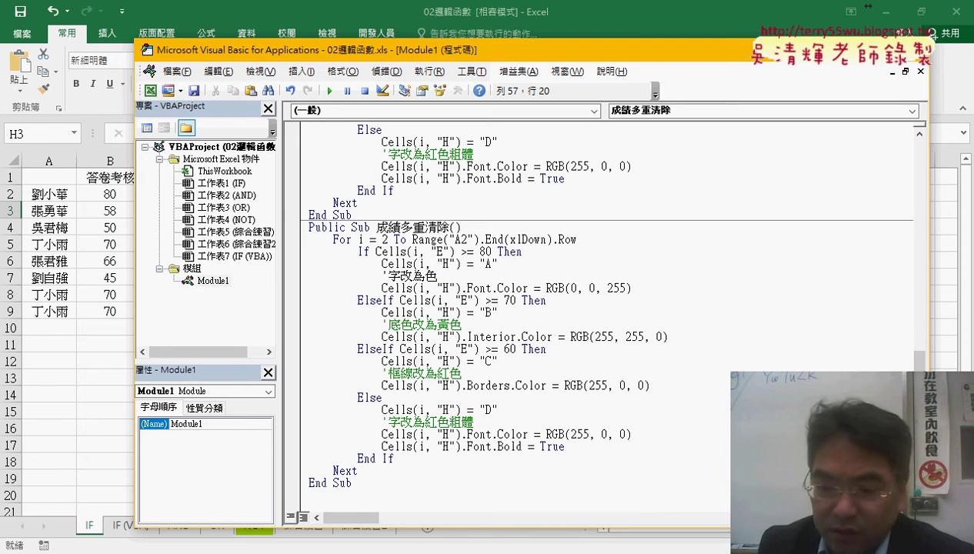
type("黑色")
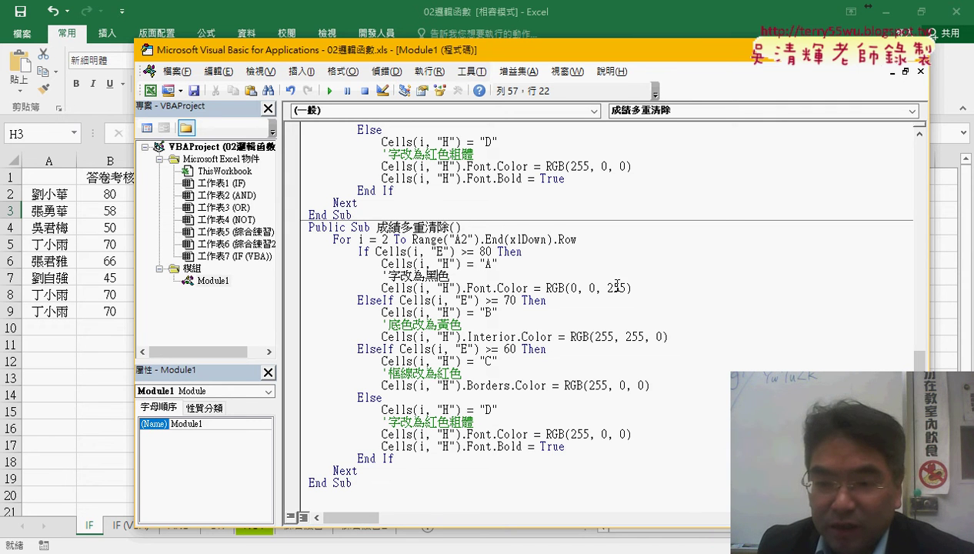
- Change the first branch's font colour to RGB(0, 0, 0)
double_click(617, 287)
type("0")
key("Down")
key("Down")
key("Down")
left_click_drag(620, 289, 547, 288)
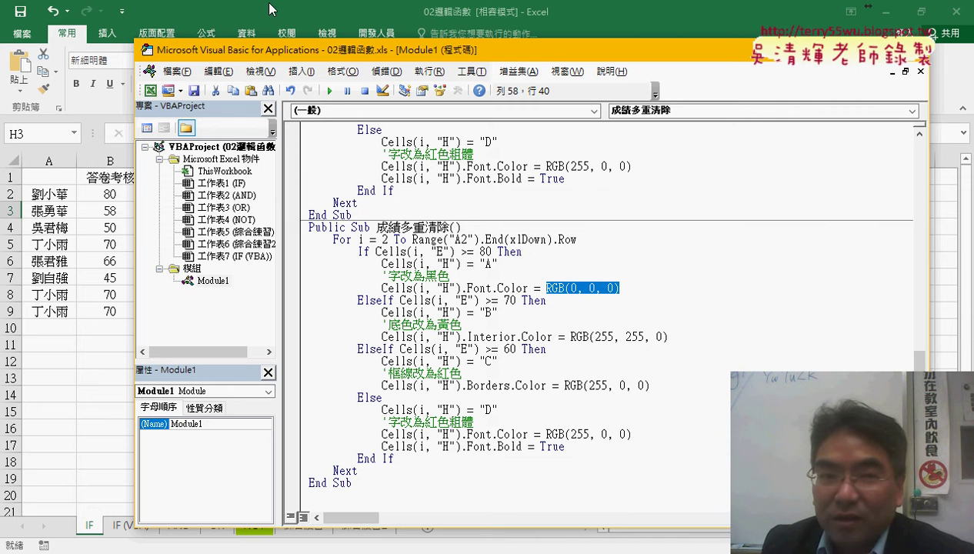
- Try xlAutomatic as the font colour, then undo back to RGB(0, 0, 0)
key("alt+F11")
left_click(214, 84)
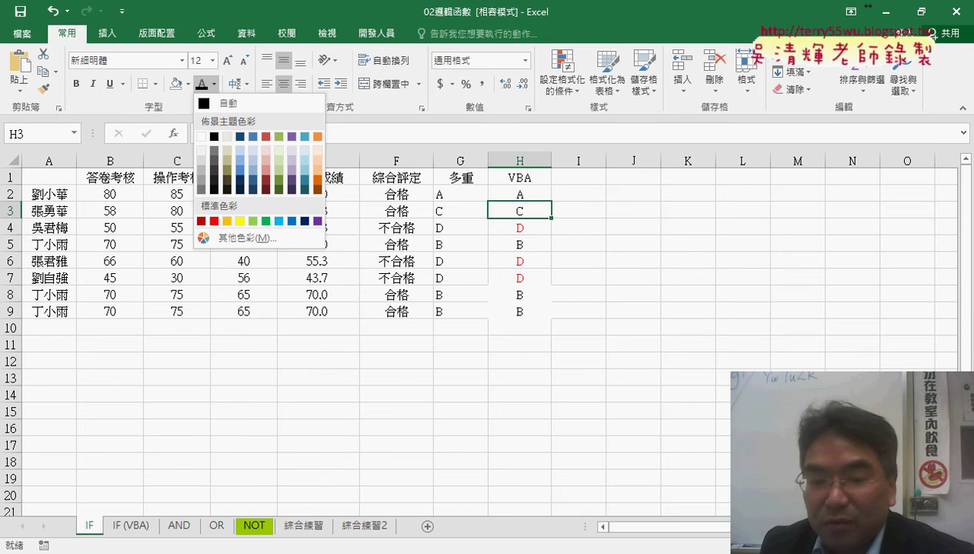
left_click(358, 446)
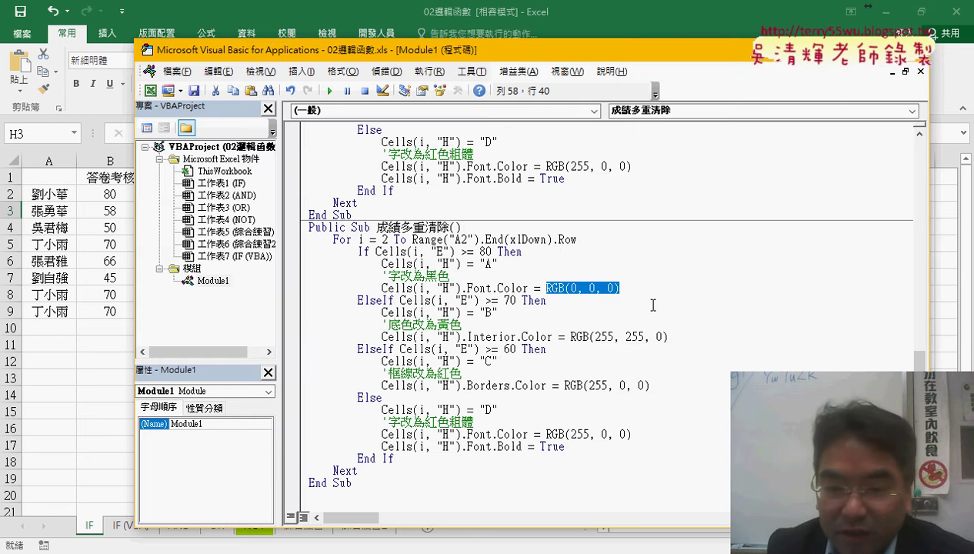
type("xl")
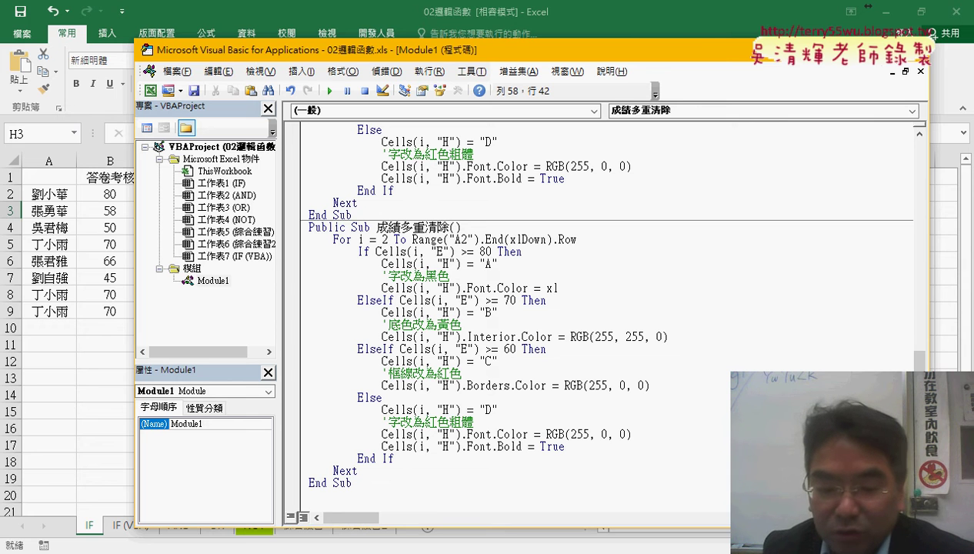
type("auto")
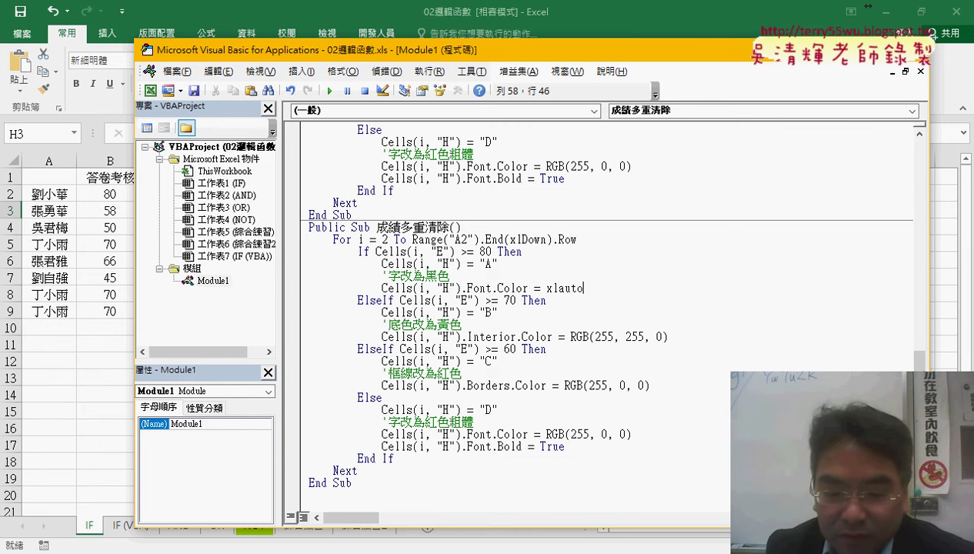
type("matic")
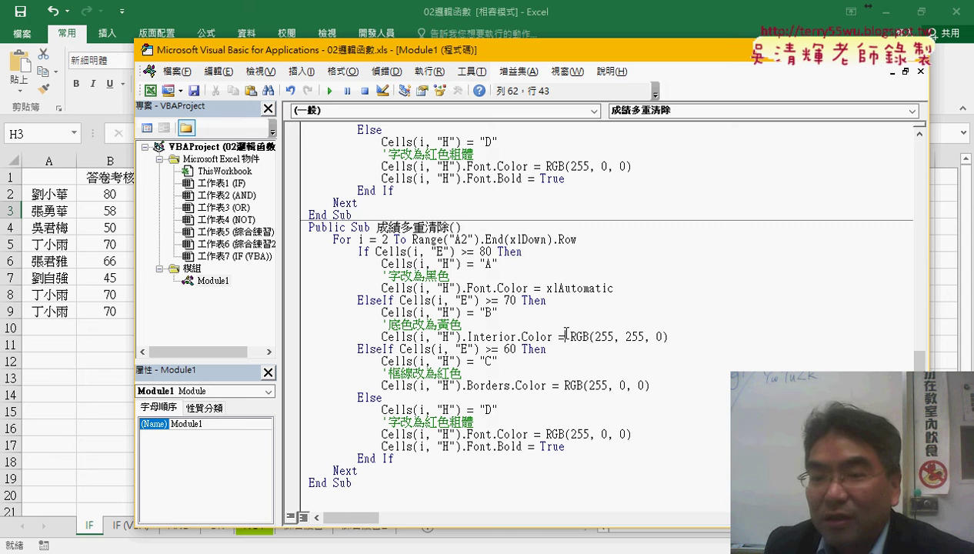
left_click_drag(565, 289, 558, 288)
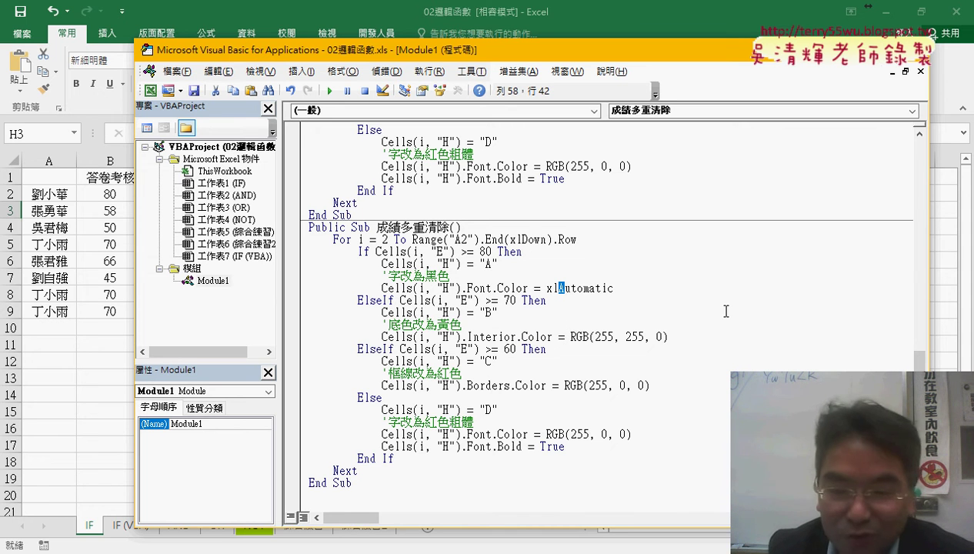
key("ctrl+z")
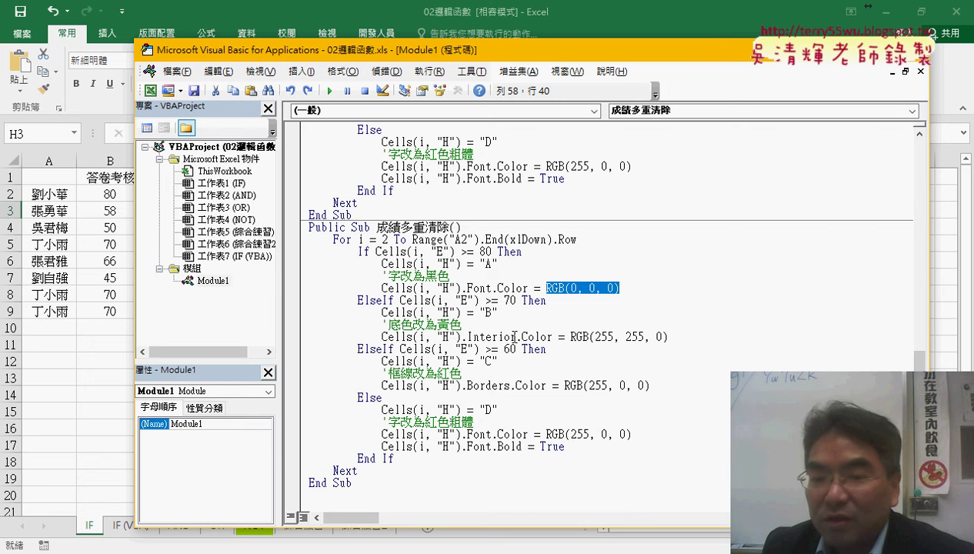
- Set the B branch's fill colour to xlNone, after first trying RGB(255, 255, 255)
left_click(559, 339)
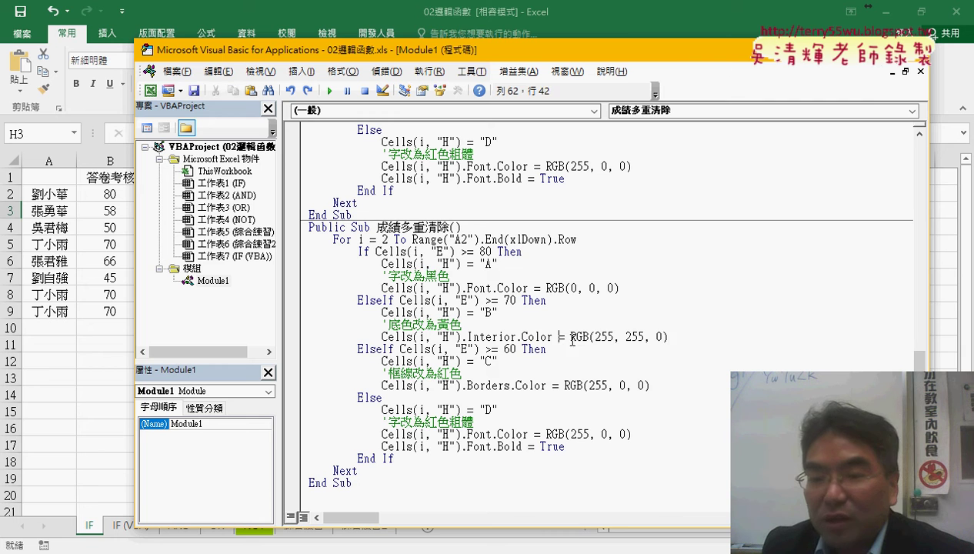
left_click_drag(572, 338, 670, 338)
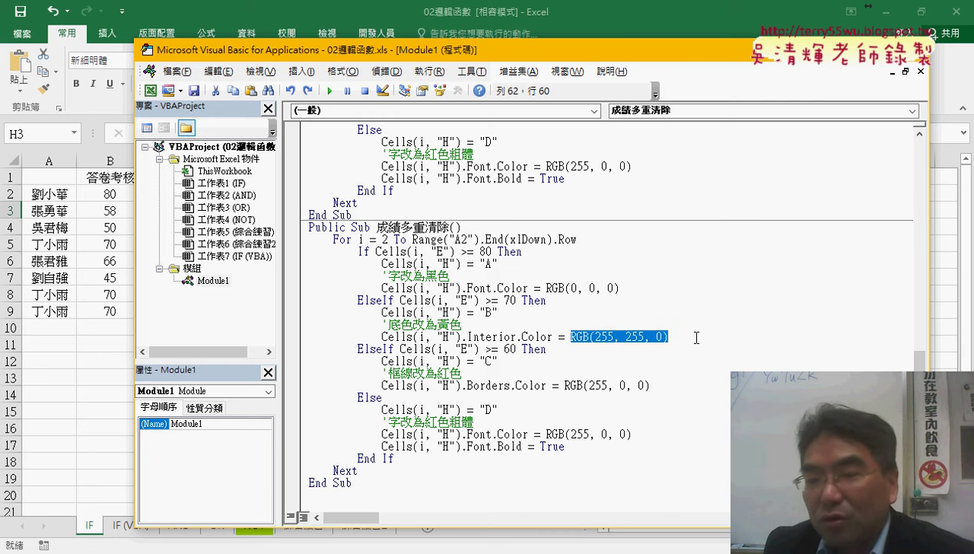
double_click(660, 336)
type("255")
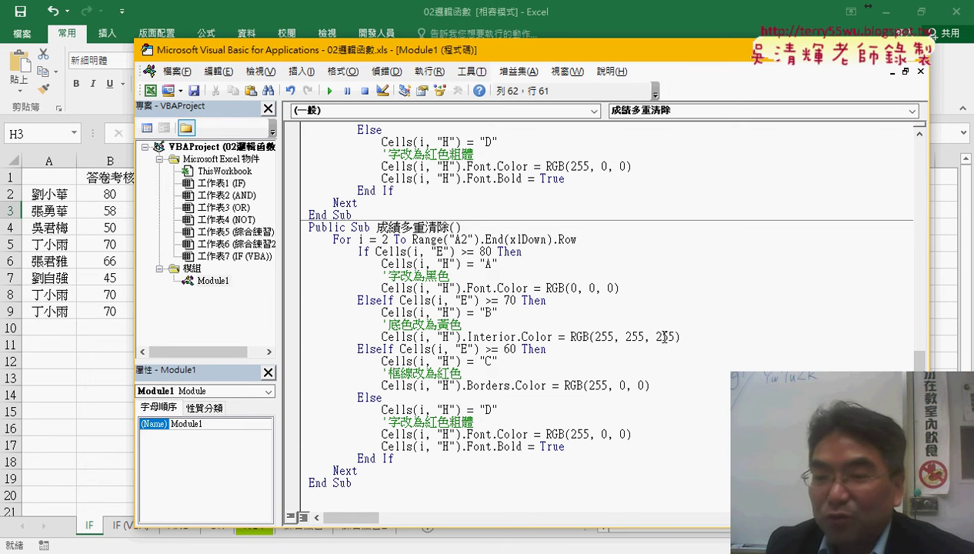
left_click_drag(694, 336, 572, 338)
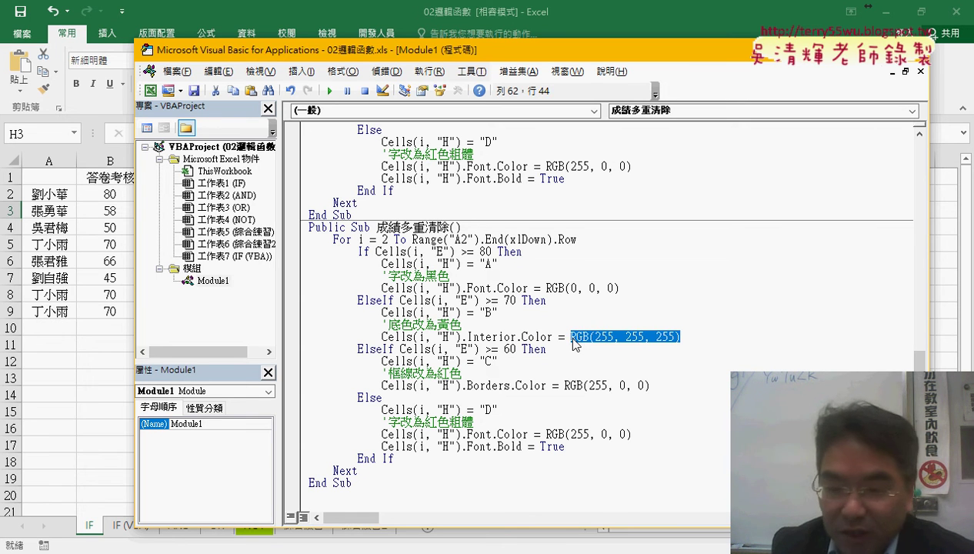
type("xl")
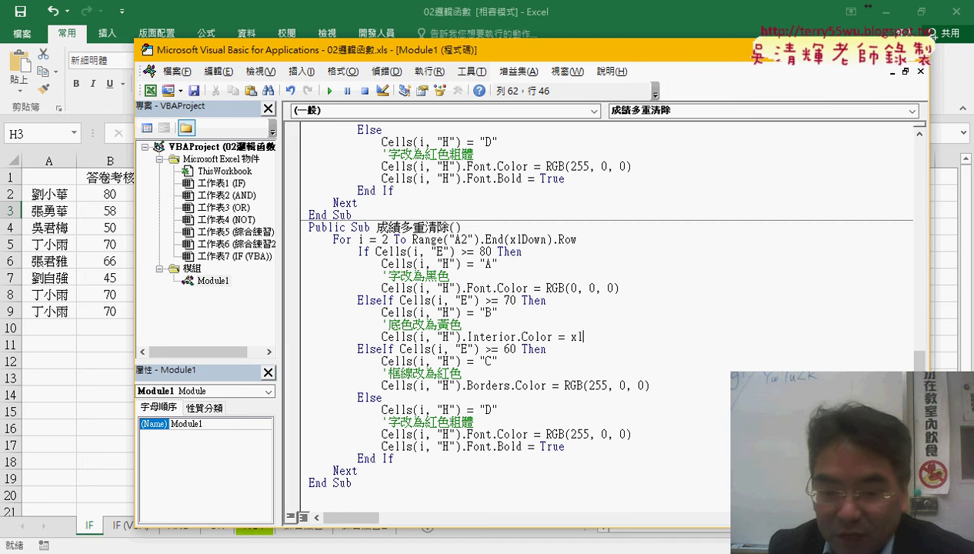
type("none")
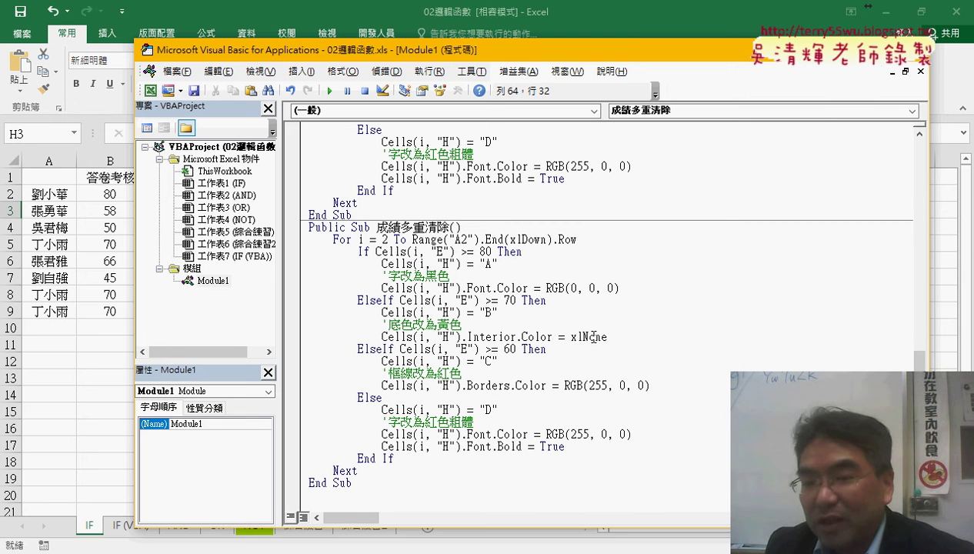
left_click_drag(589, 337, 583, 337)
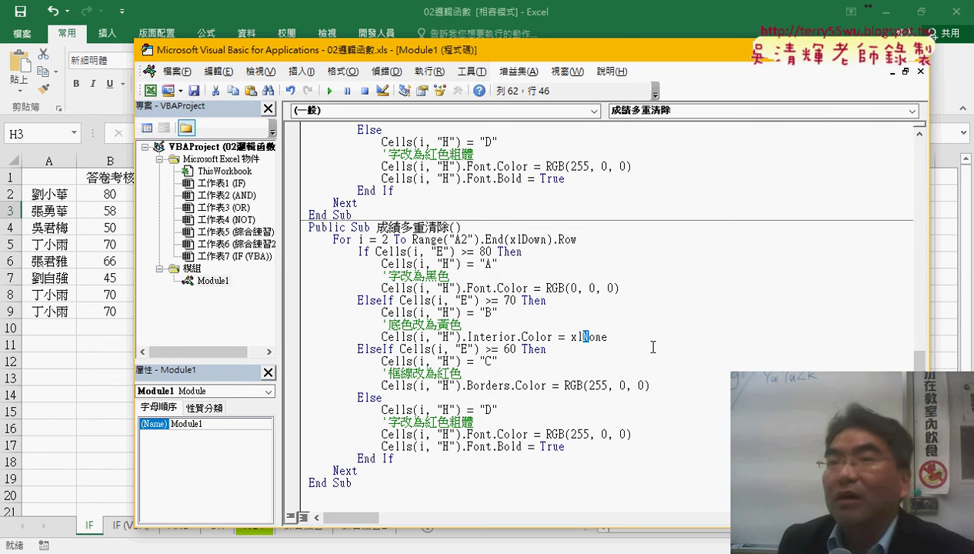
left_click(572, 339)
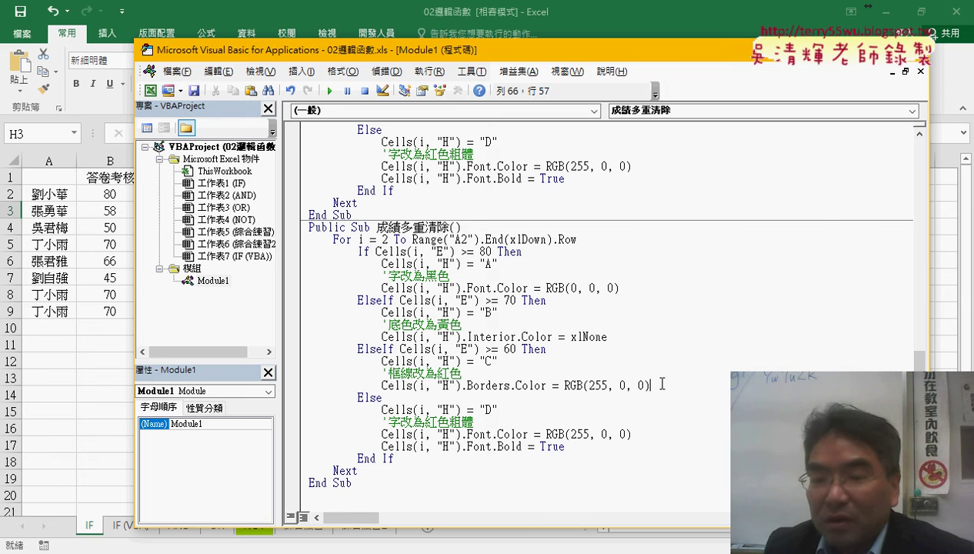
- Replace the C branch's red border colour RGB(255, 0, 0) with xlNone
left_click_drag(662, 384, 571, 384)
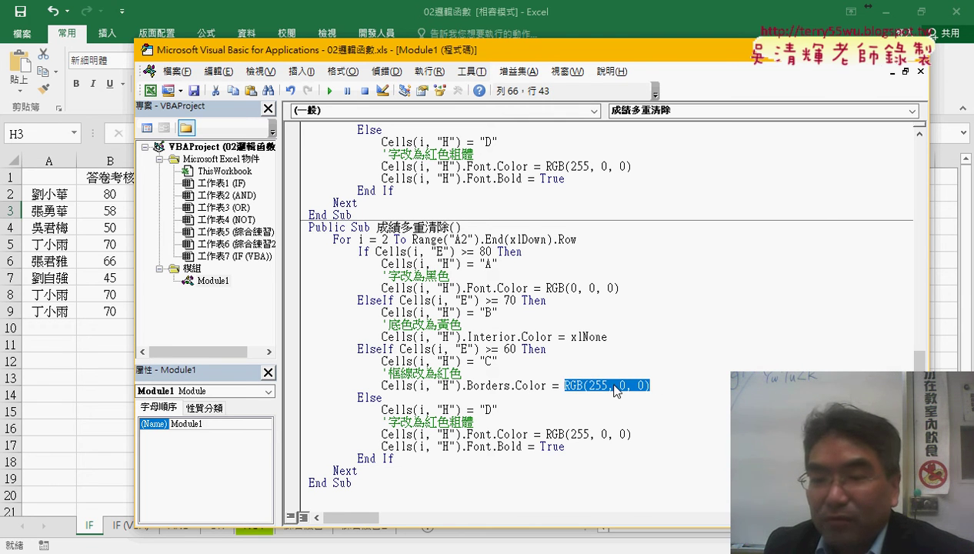
key("Delete")
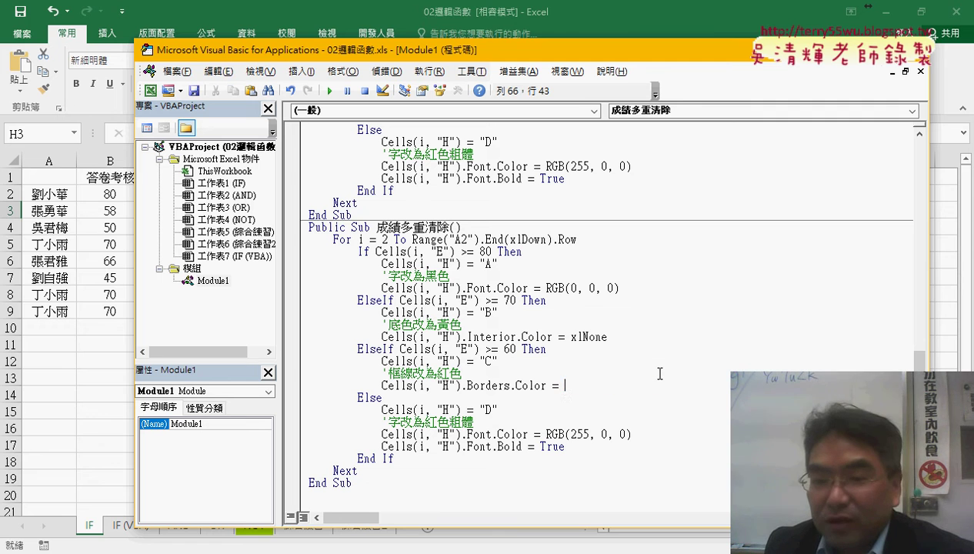
type("x")
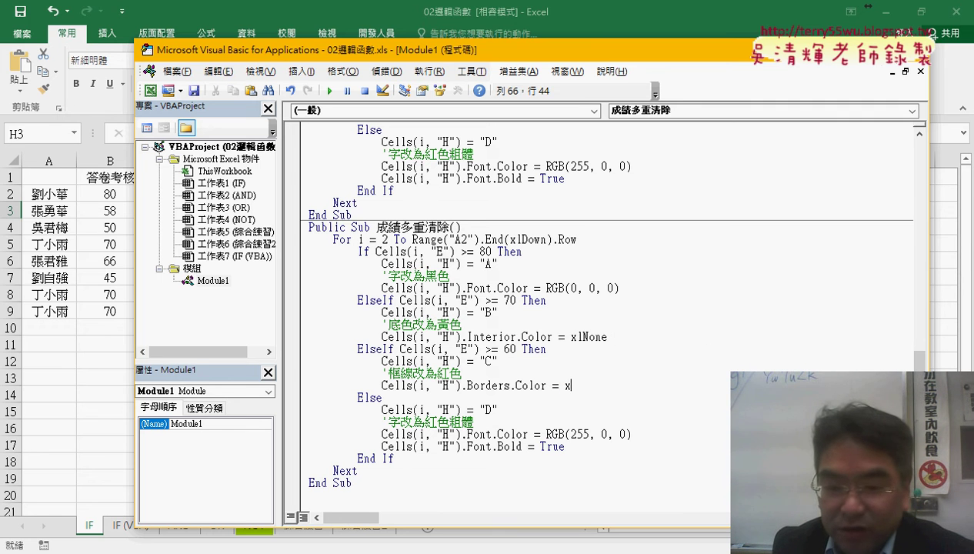
type("lnone")
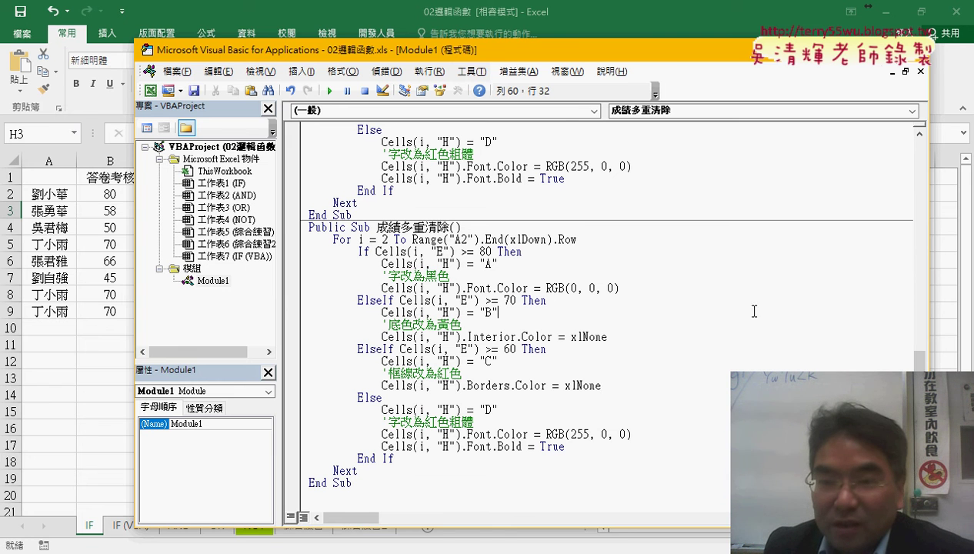
- Move the VBA window aside and run 成績多重清除 with F5 on the grade sheet
left_click_drag(523, 50, 942, 50)
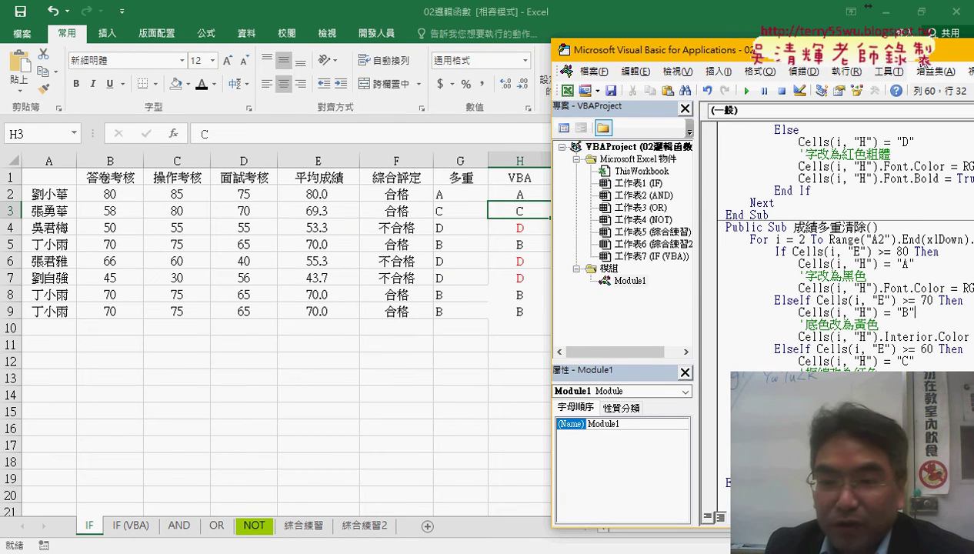
left_click(842, 336)
key("F5")
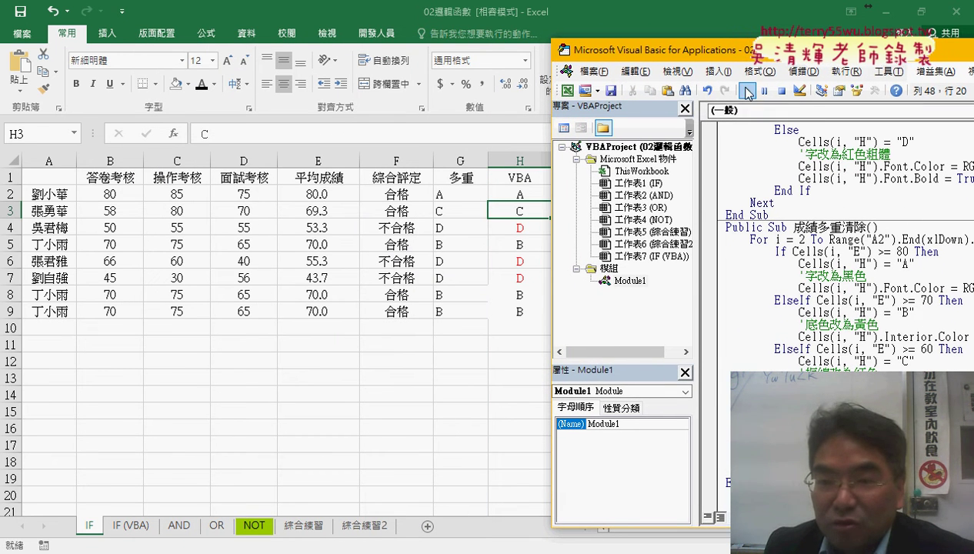
left_click(746, 91)
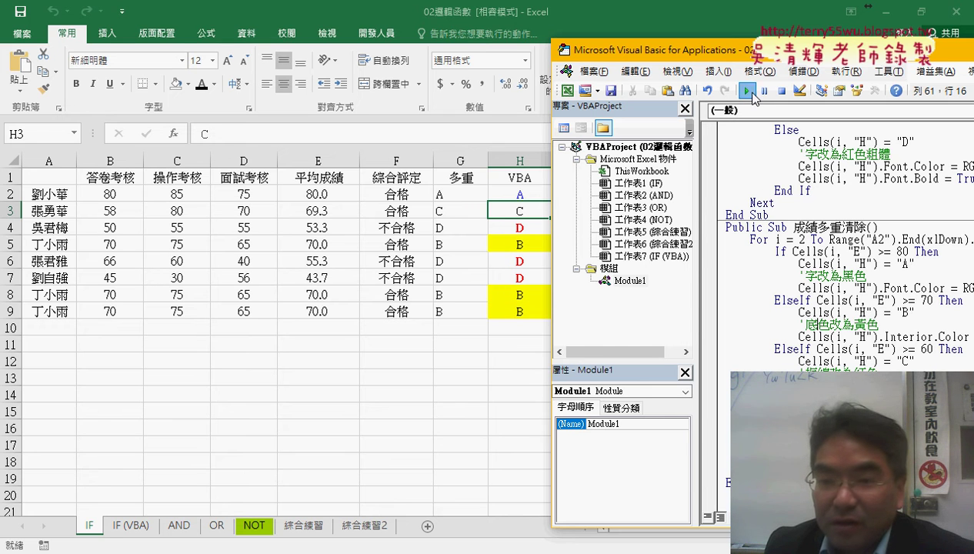
left_click(505, 425)
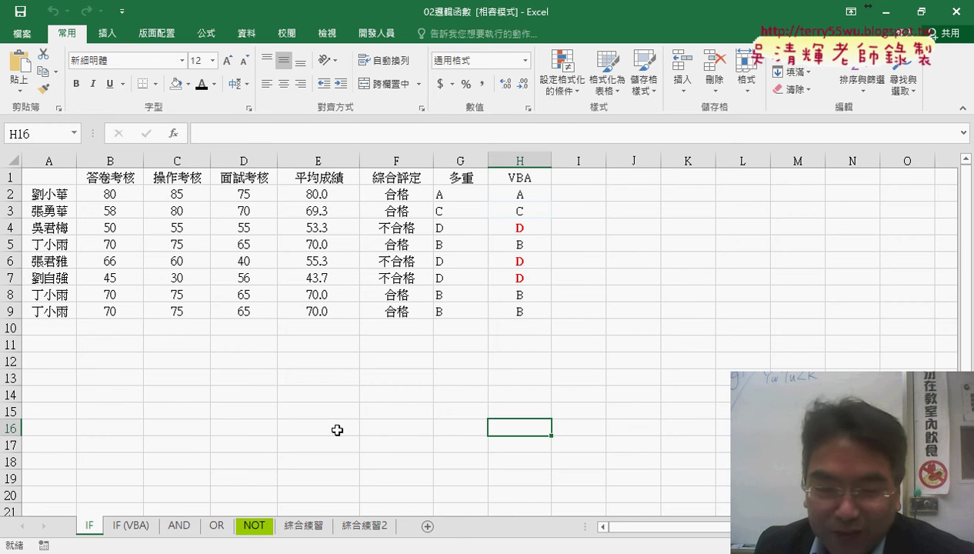
- Change the C branch's border line to Borders.ColorIndex = xlNone
mouse_move(273, 550)
left_click(365, 509)
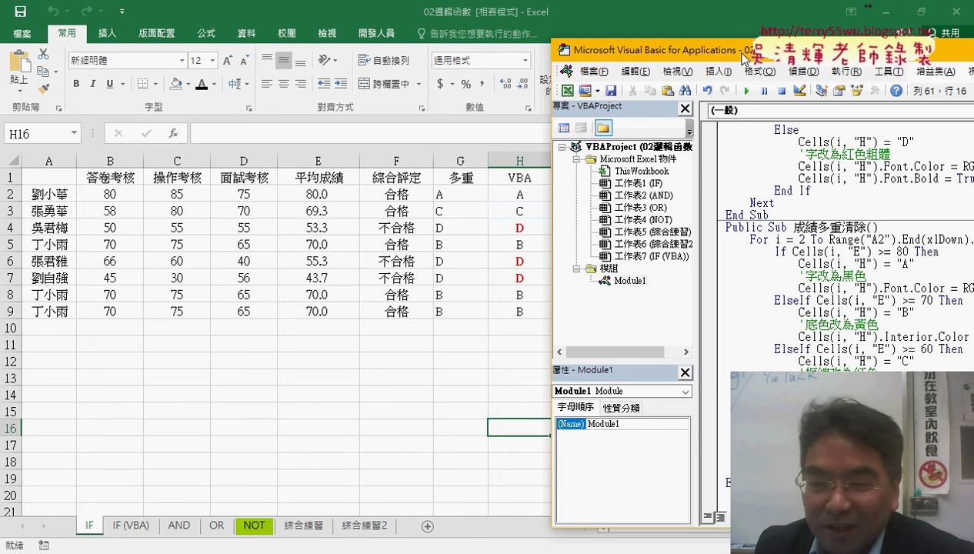
left_click_drag(744, 54, 358, 62)
left_click(603, 394)
type("in")
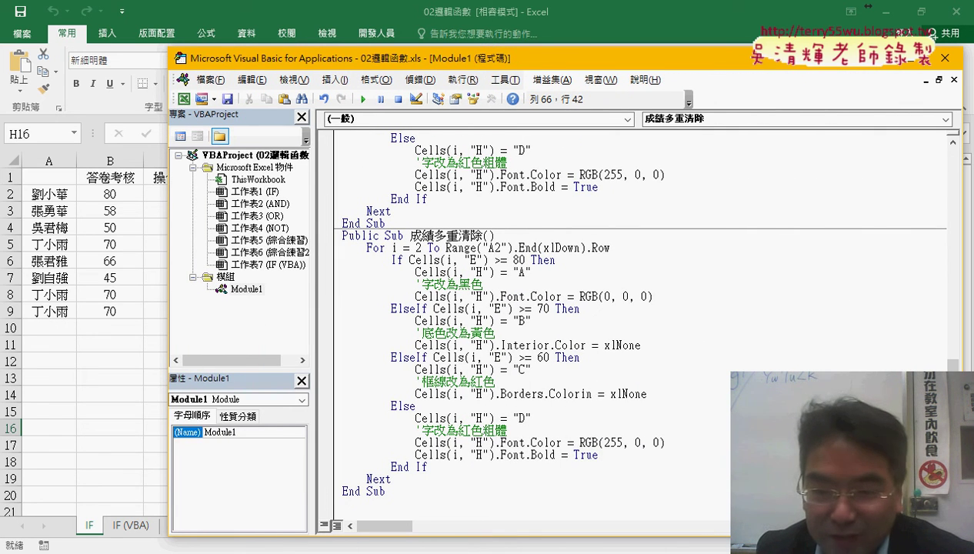
type("dex")
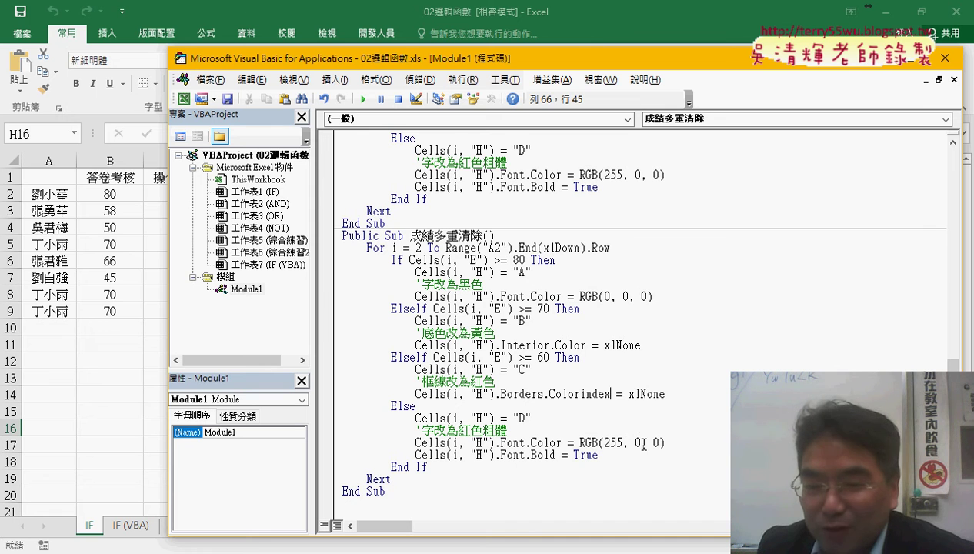
left_click_drag(665, 394, 545, 394)
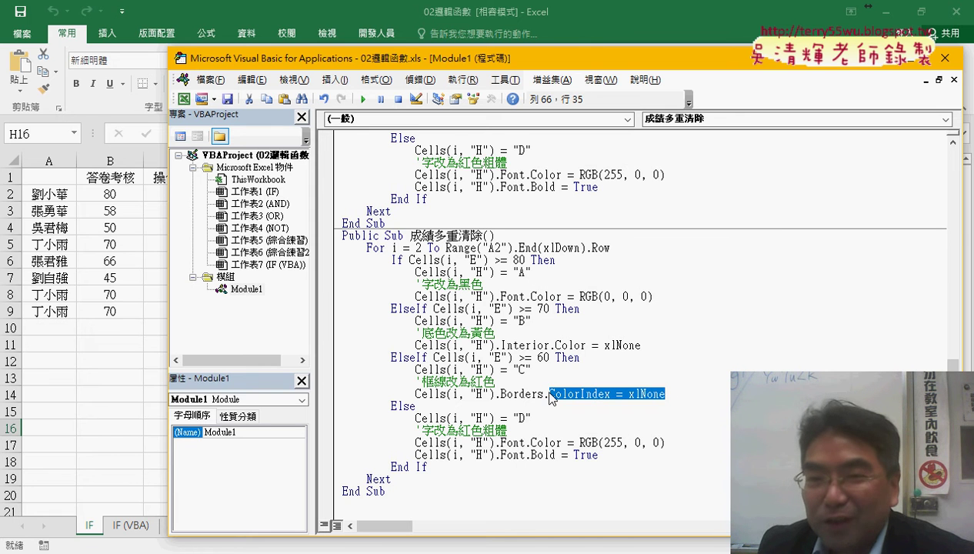
left_click_drag(536, 58, 482, 237)
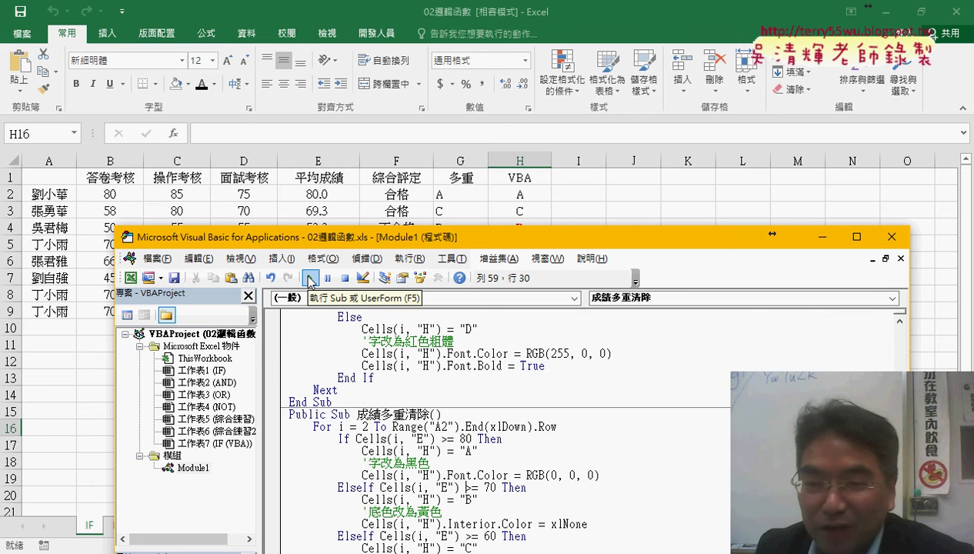
- Make the D branch set font colour RGB(0, 0, 0) and Bold = False
left_click_drag(513, 242, 531, 282)
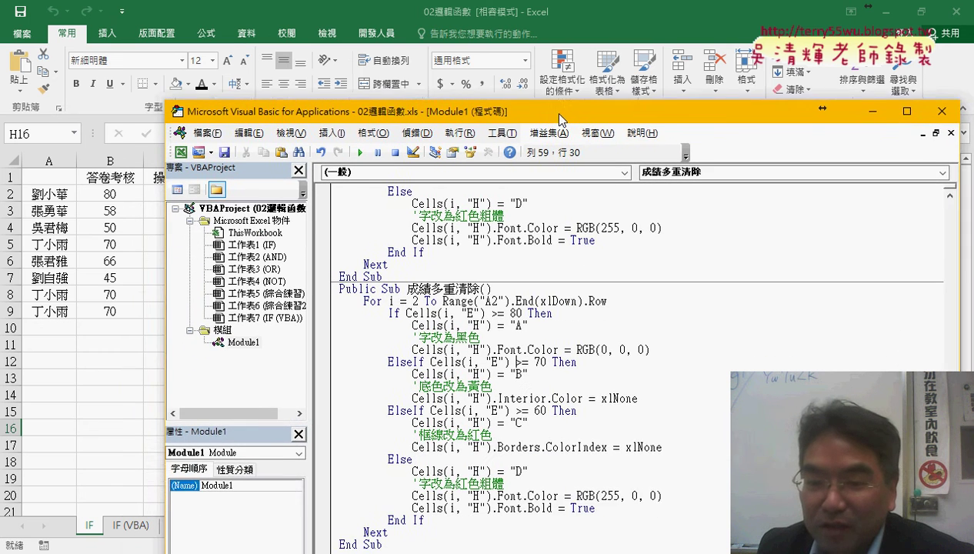
left_click_drag(528, 284, 565, 90)
left_click_drag(624, 467, 616, 466)
type("0")
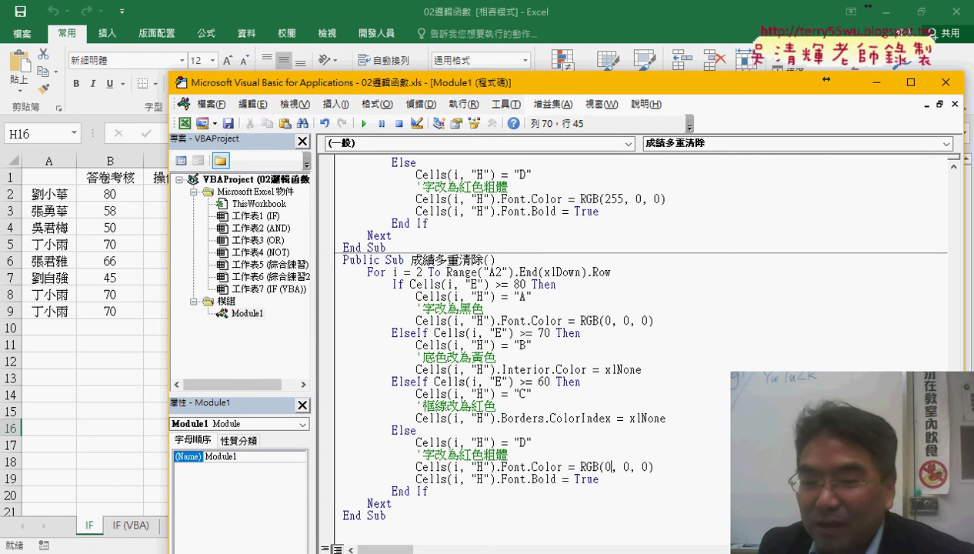
left_click_drag(602, 479, 574, 479)
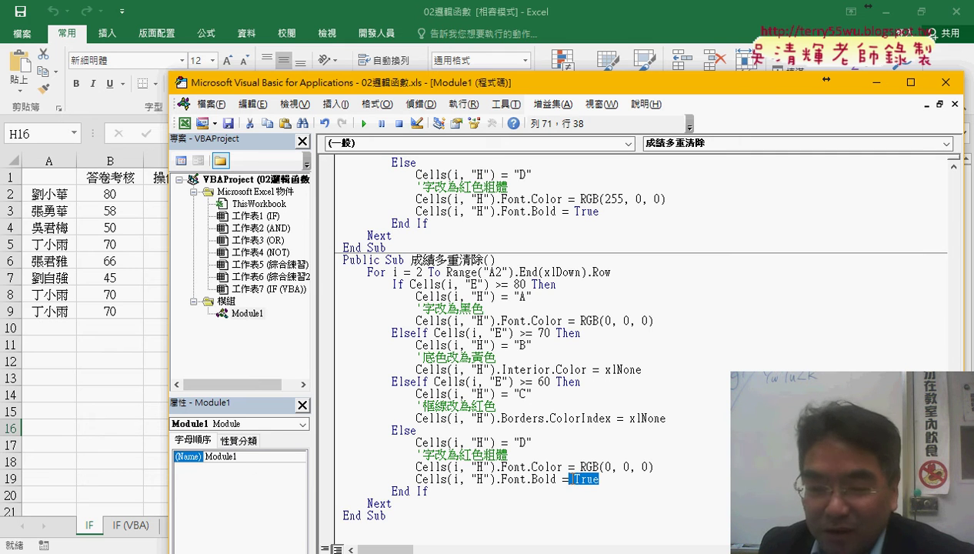
type("f")
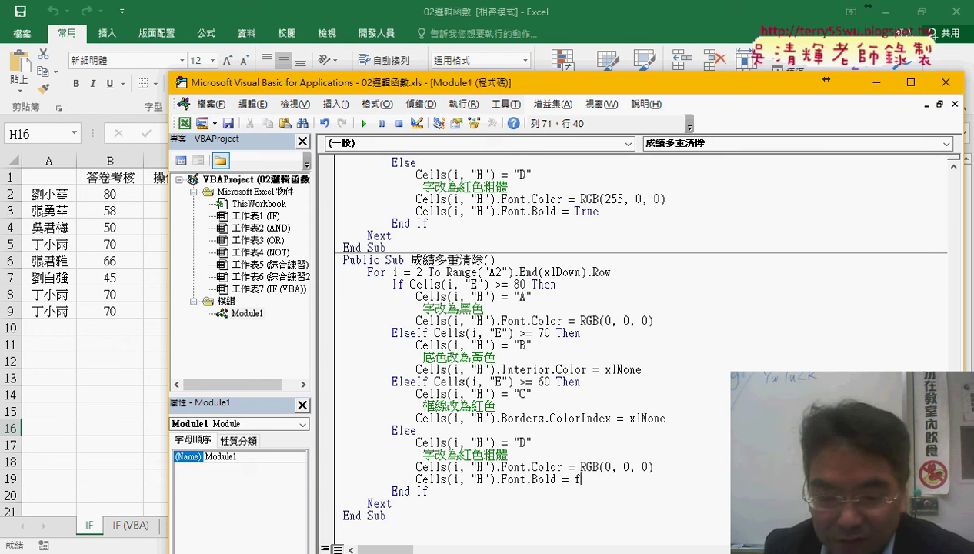
type("alse")
left_click(685, 456)
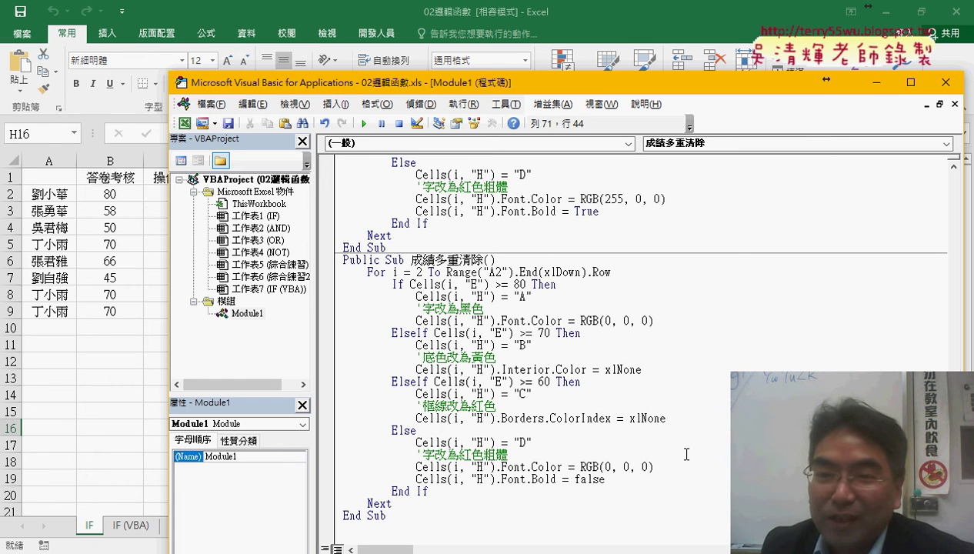
- Move the editor aside and run the clear macro on column H
mouse_move(496, 87)
left_mouse_down()
mouse_move(891, 63)
mouse_move(879, 61)
left_mouse_up()
left_click(822, 272)
left_click(746, 99)
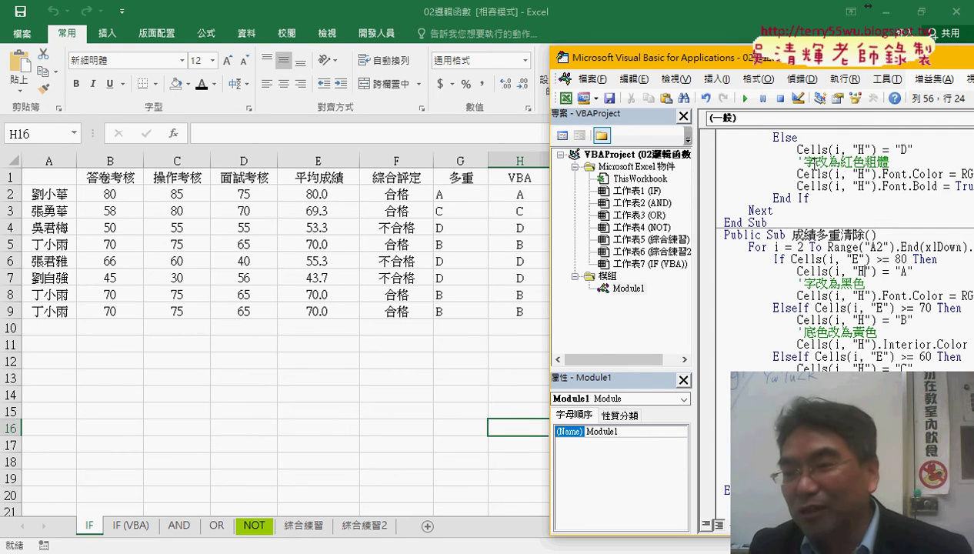
- Delete the "A", "B", "C", "D" strings so each branch writes "", then run the macro
double_click(905, 271)
key("Delete")
double_click(906, 319)
key("Delete")
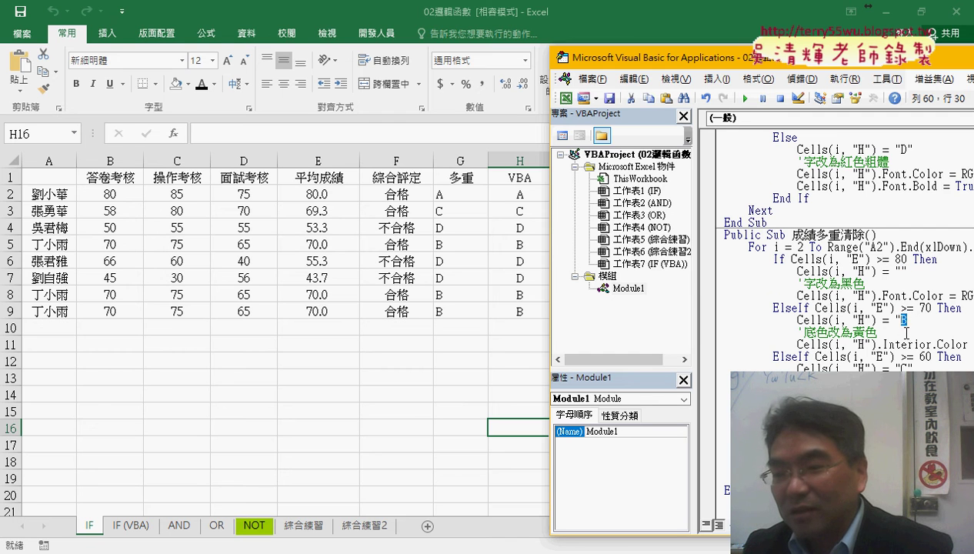
double_click(896, 368)
key("Delete")
double_click(896, 416)
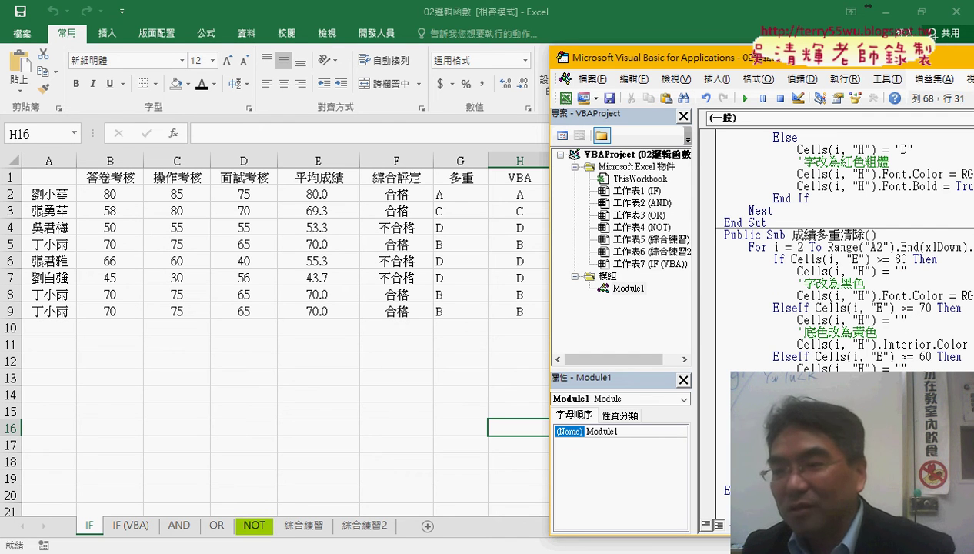
key("Delete")
left_click(746, 100)
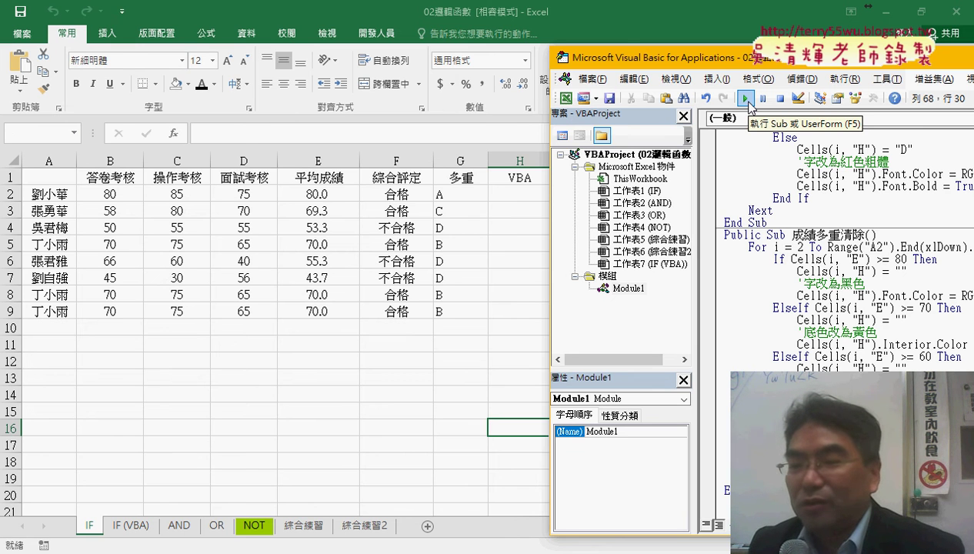
- Enable the Edit toolbar and run the grading macro to refill column H
left_click_drag(719, 472, 707, 247)
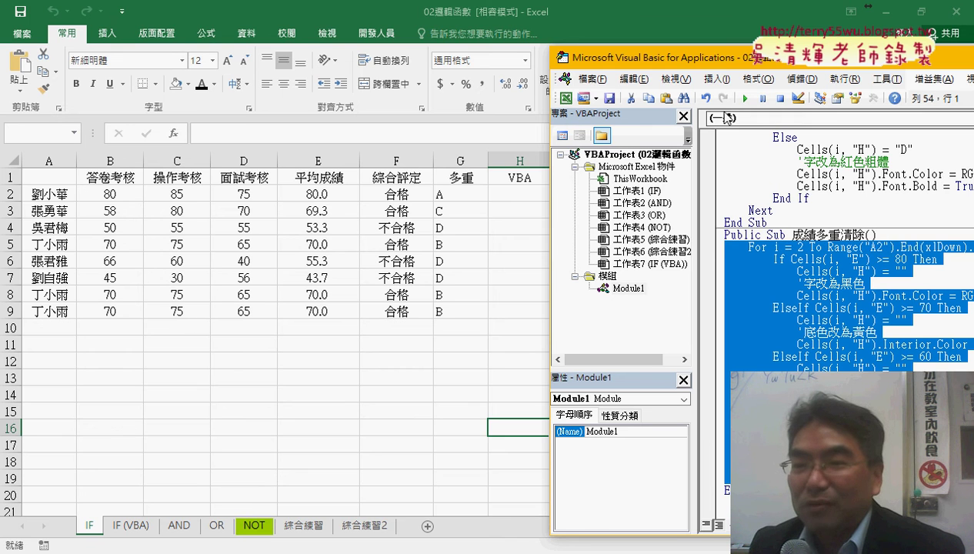
right_click(724, 99)
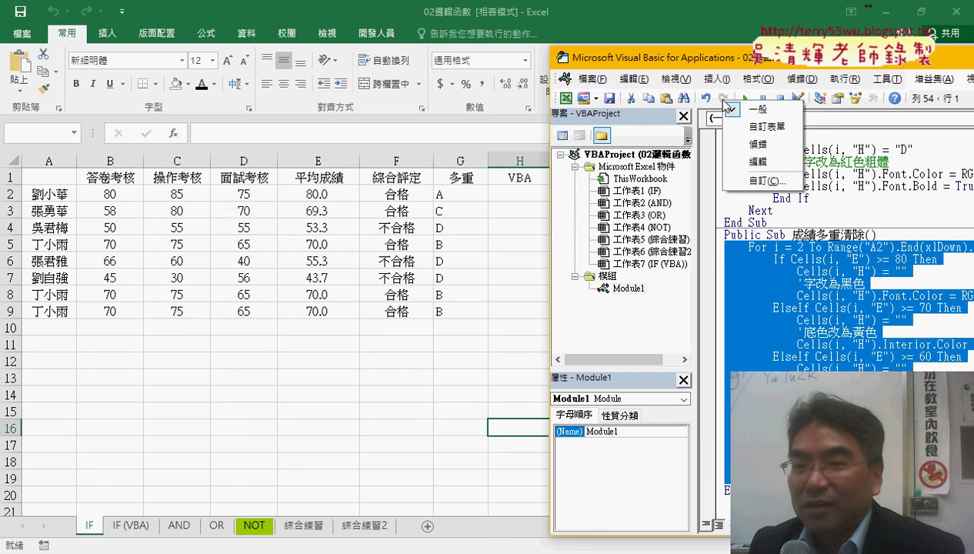
left_click(752, 162)
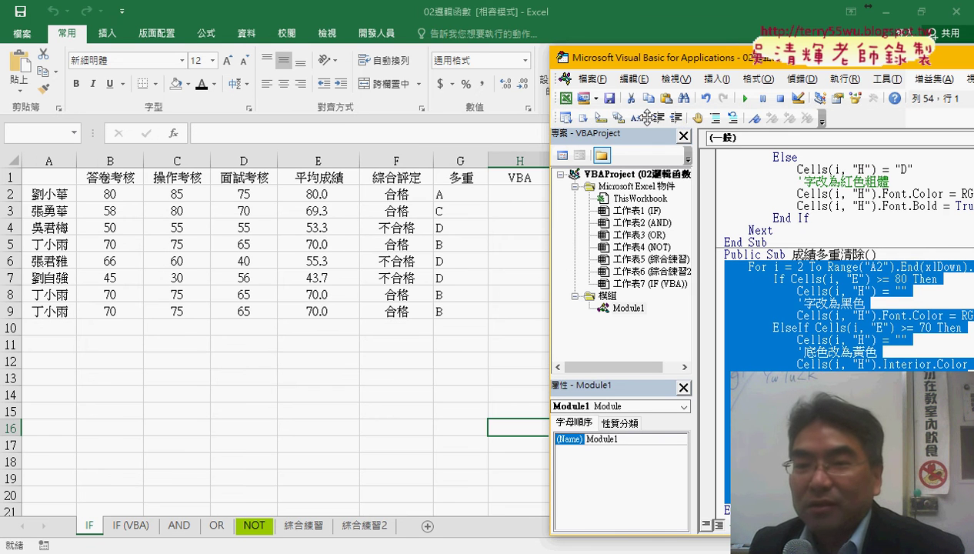
left_click(767, 194)
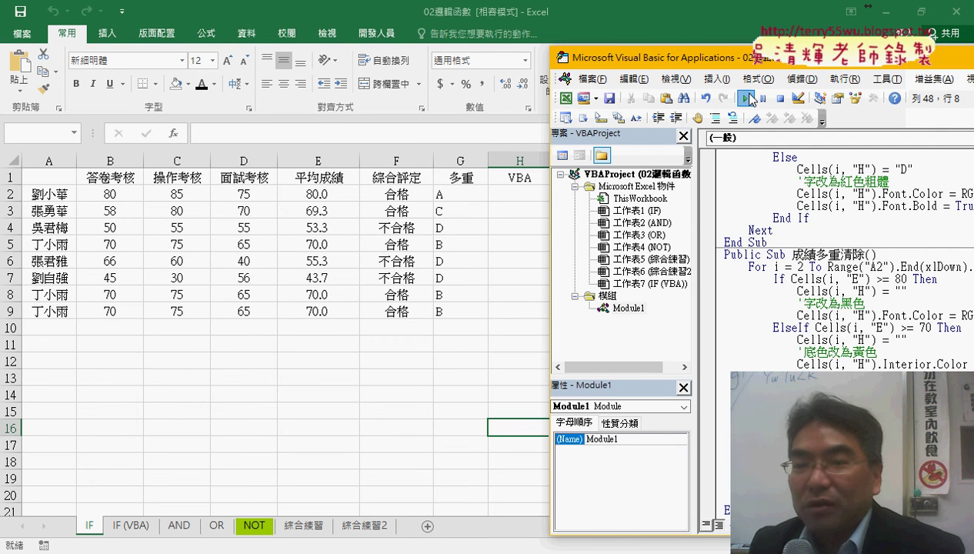
left_click(745, 98)
- Apply Clear All to H2:H9, removing contents and formatting
left_click_drag(518, 195, 534, 311)
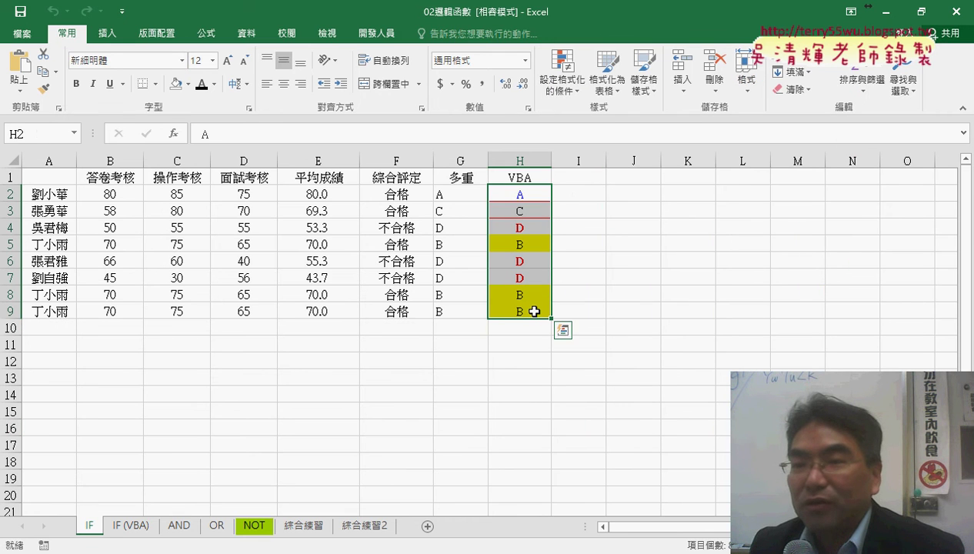
left_click(808, 91)
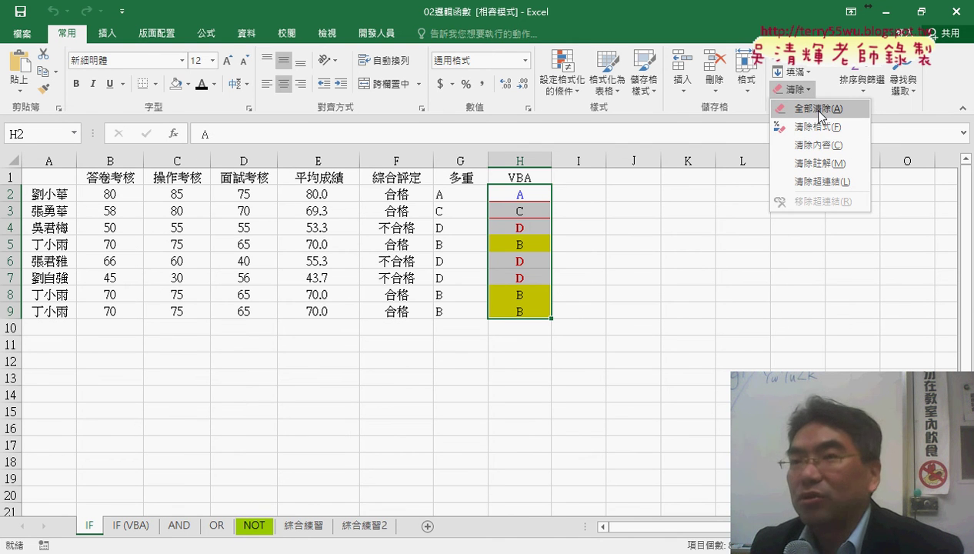
left_click(821, 113)
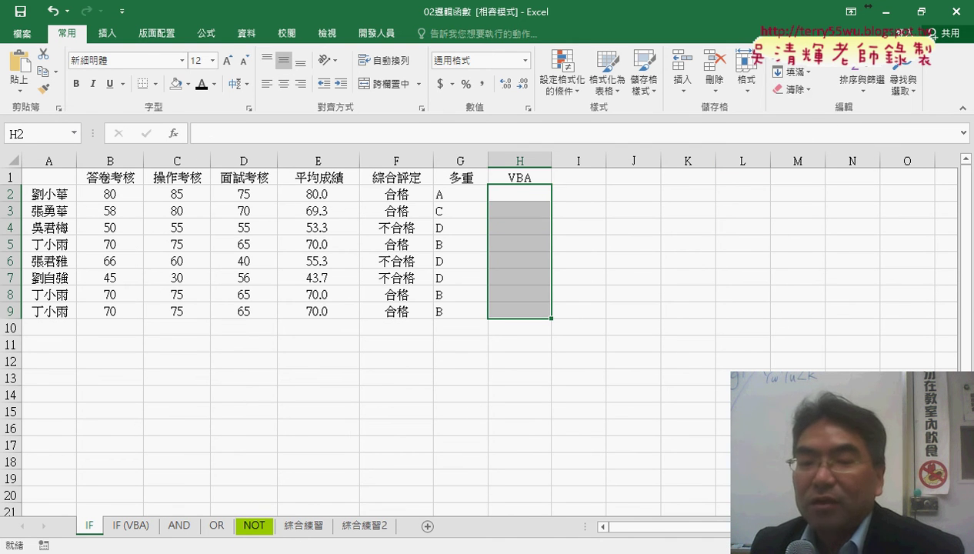
- Select the 成績多重清除 loop lines and comment them out with Comment Block
left_click(360, 492)
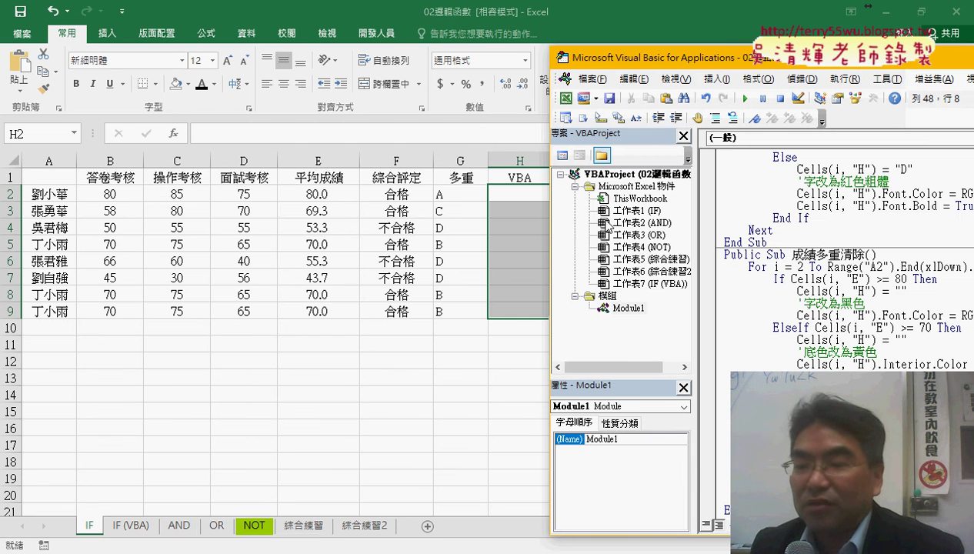
scroll(837, 365, "down", 1)
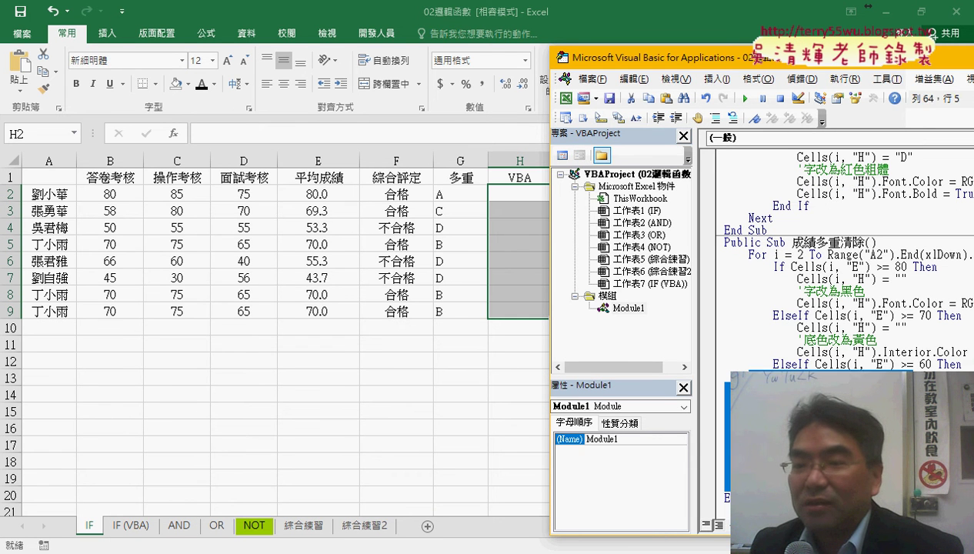
left_click_drag(725, 487, 728, 260)
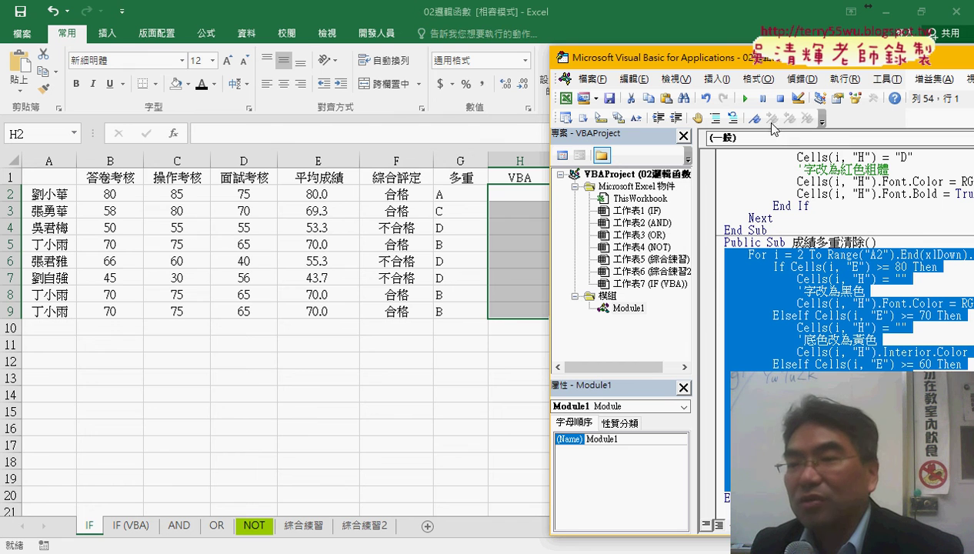
right_click(769, 100)
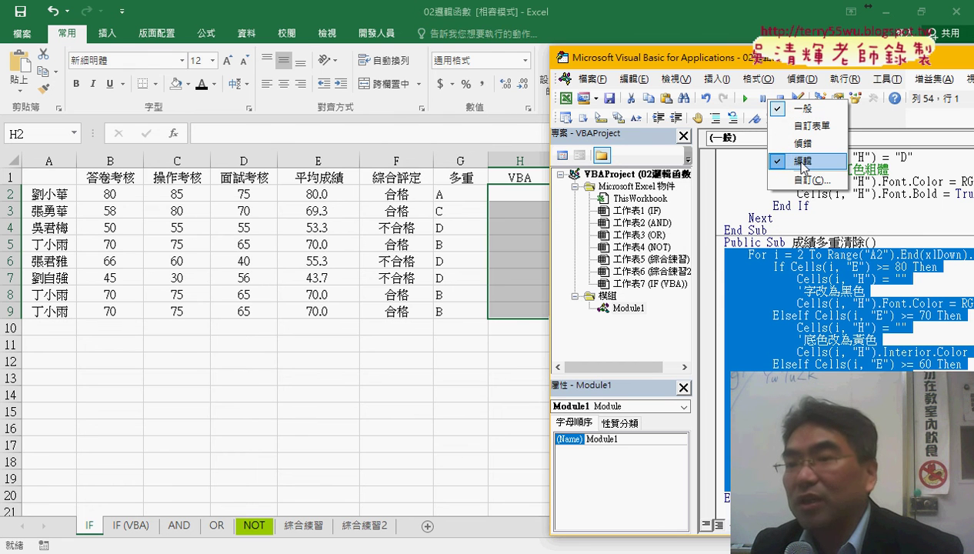
left_click(871, 125)
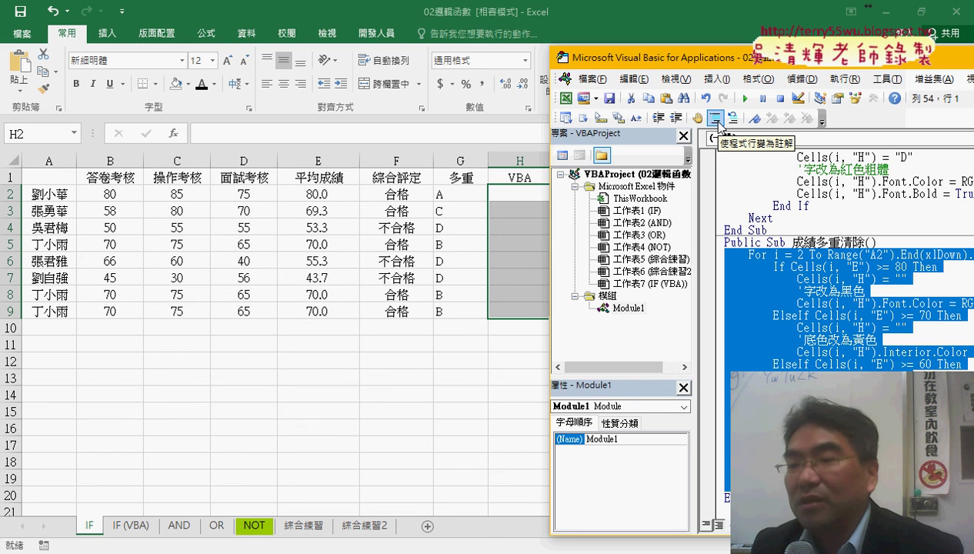
left_click(719, 123)
left_click(781, 485)
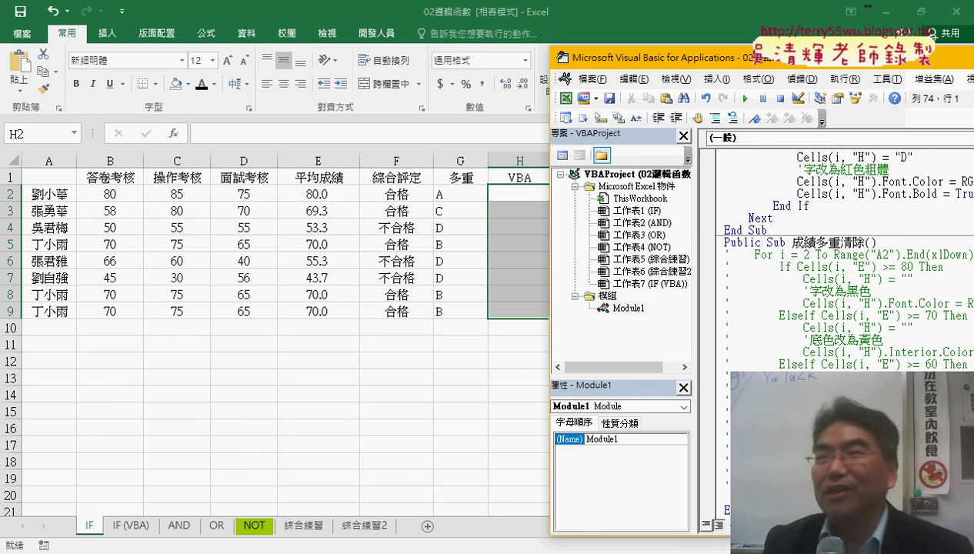
key("Tab")
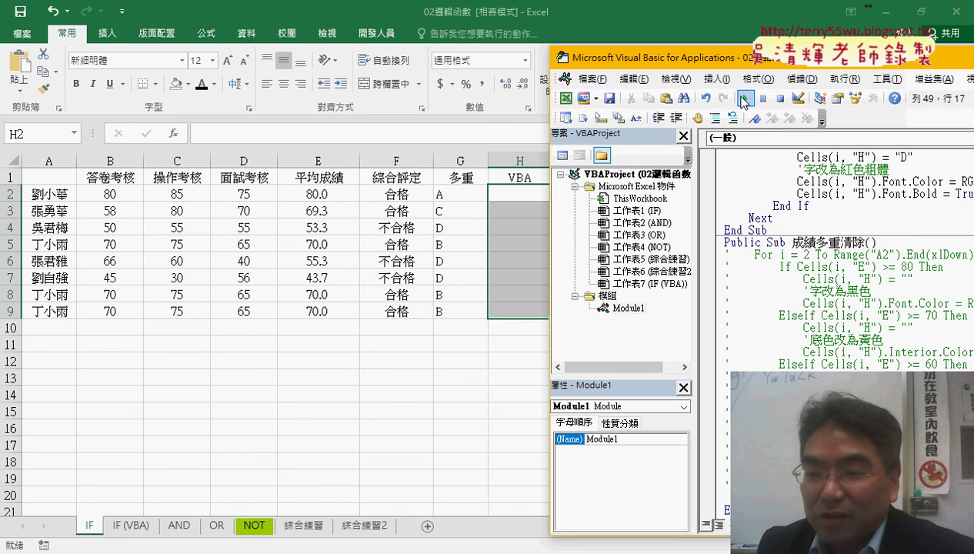
- Run the 成績多重顏色 macro to recolour column H's grades, dismissing the compile error
left_click(744, 99)
key("Right")
key("Right")
key("Right")
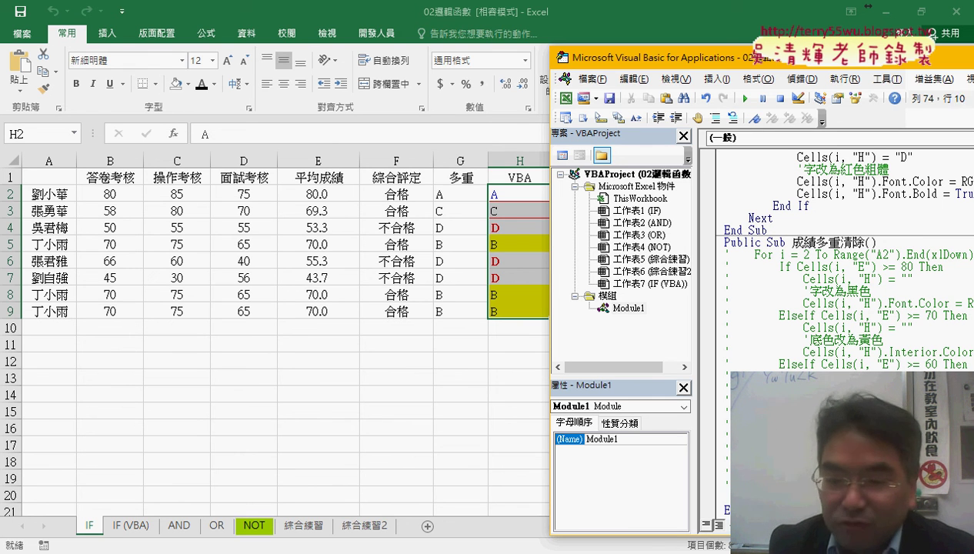
key("Right")
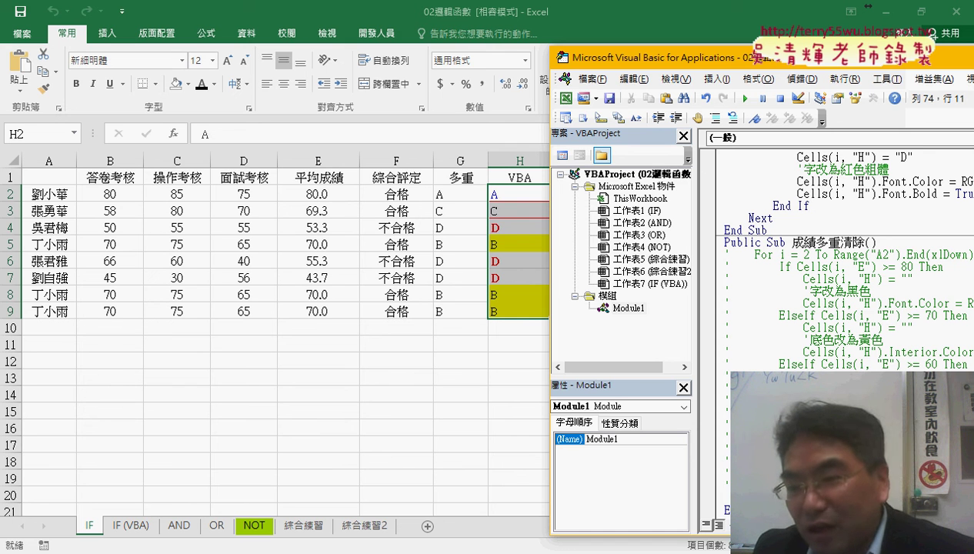
scroll(801, 340, "up", 3)
scroll(801, 339, "up", 3)
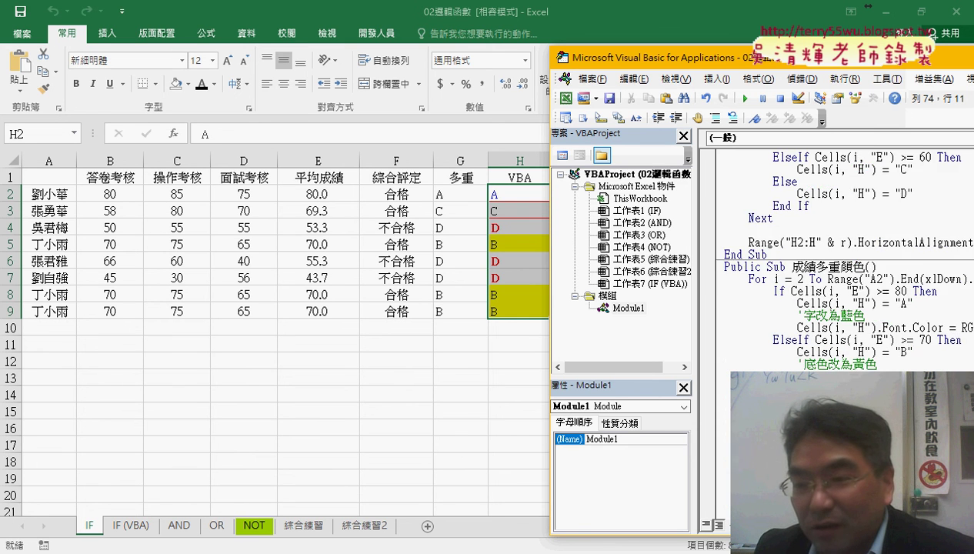
scroll(801, 339, "up", 3)
scroll(759, 280, "down", 7)
key("F5")
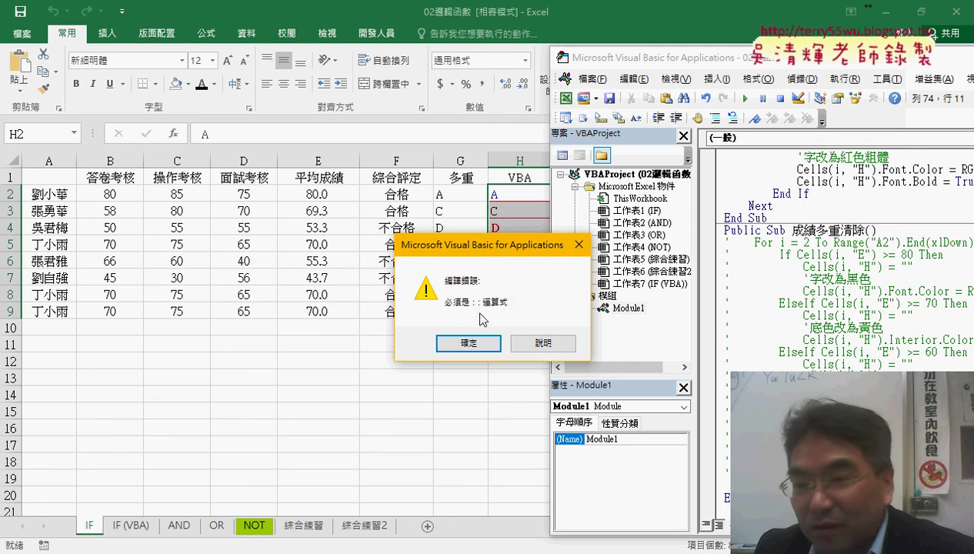
key("Return")
- Review the macro code, highlighting the Range("A2").End(xlDown).Row expression
scroll(803, 303, "up", 5)
scroll(802, 302, "up", 1)
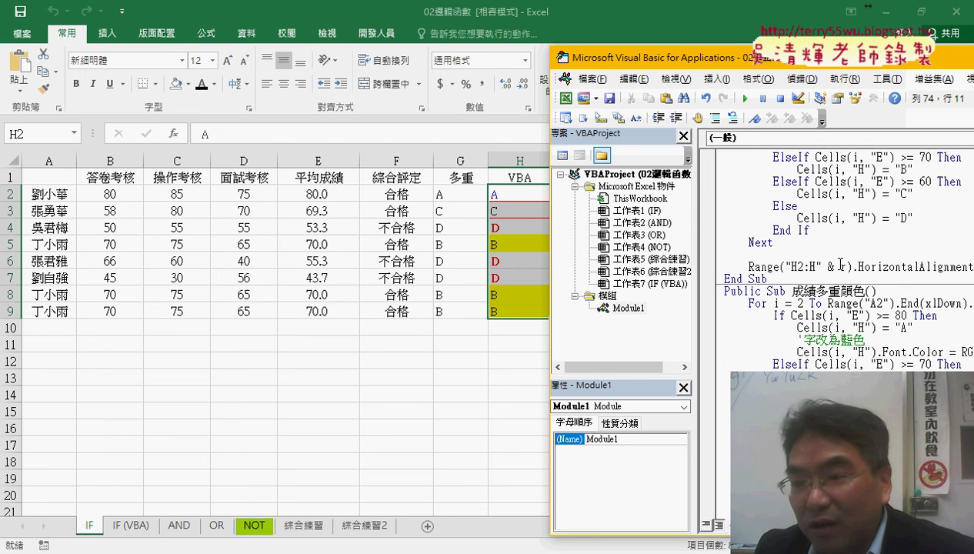
left_click_drag(850, 267, 749, 267)
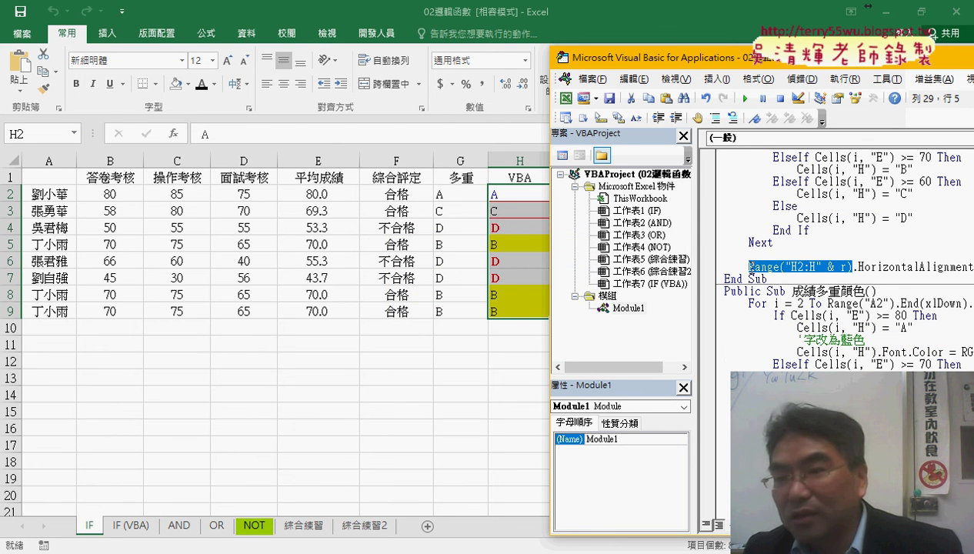
scroll(765, 273, "up", 2)
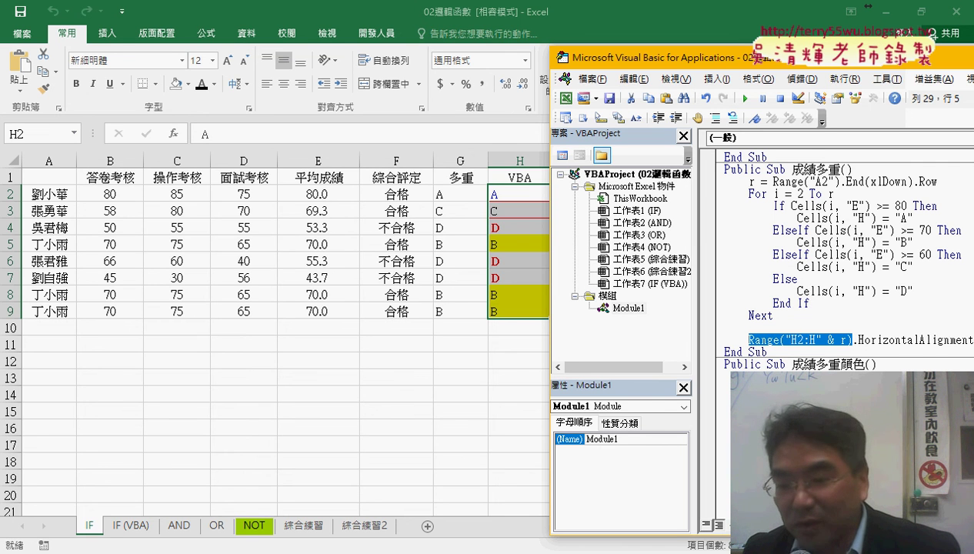
scroll(770, 308, "down", 5)
scroll(769, 308, "down", 6)
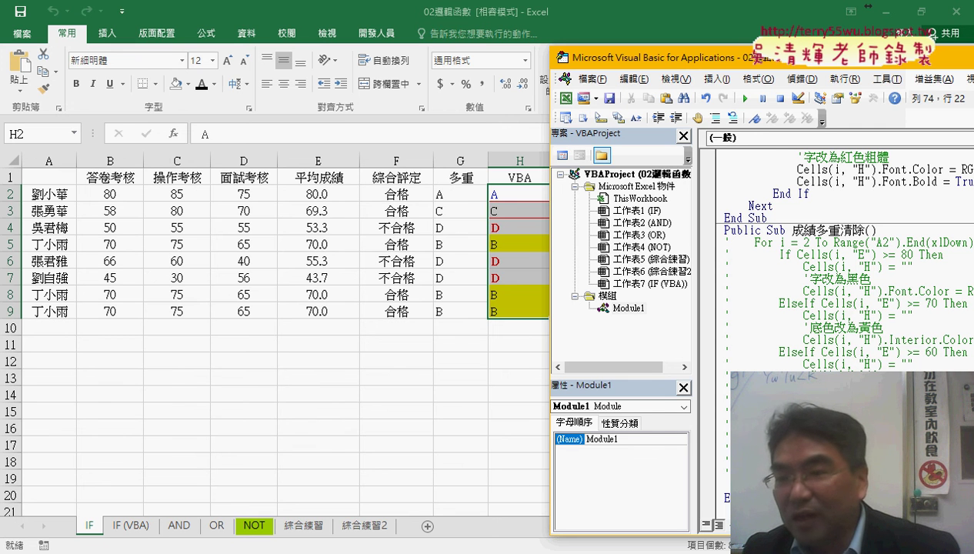
scroll(770, 269, "up", 5)
scroll(769, 270, "up", 5)
scroll(769, 269, "up", 5)
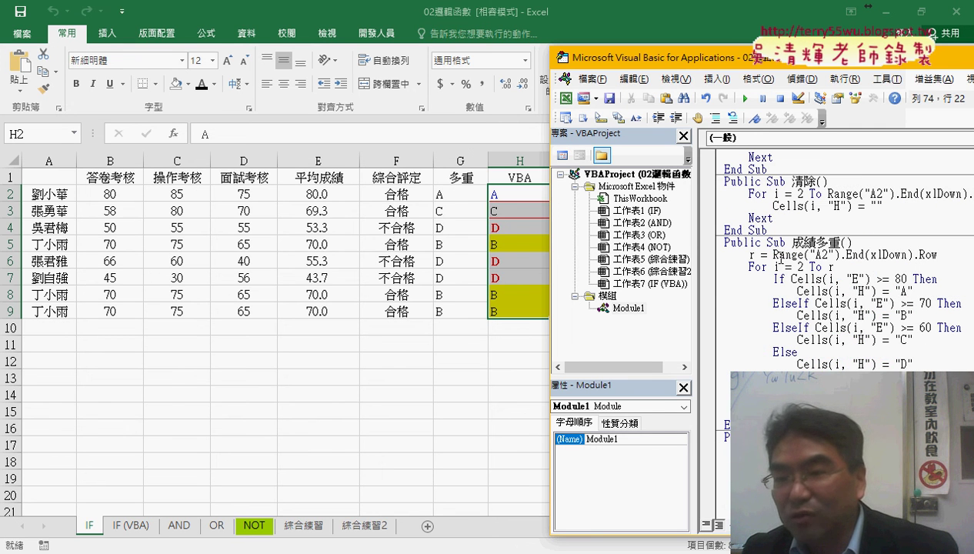
left_click_drag(773, 255, 940, 254)
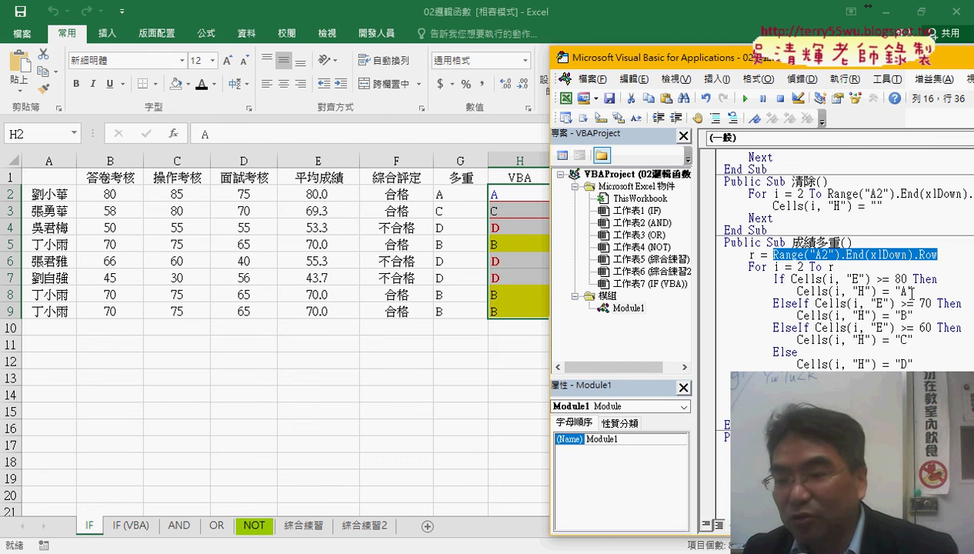
scroll(916, 279, "down", 4)
scroll(916, 279, "down", 4)
scroll(916, 279, "down", 4)
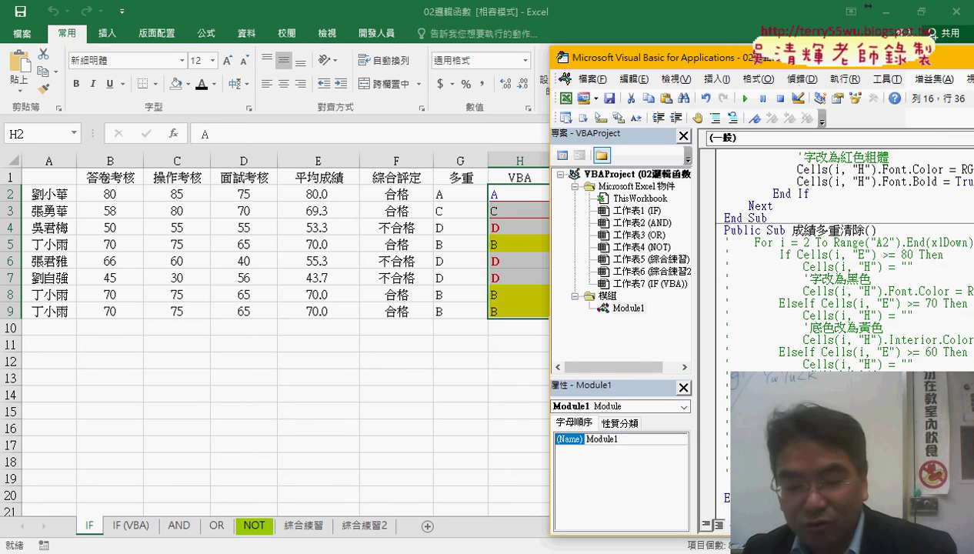
left_click(822, 162)
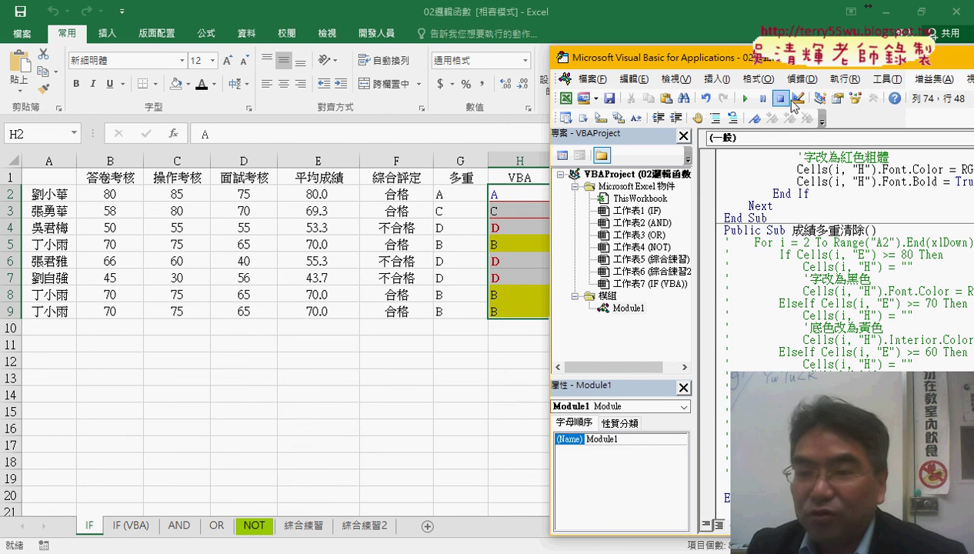
- Append .Clear to the Range("H2:H" & Range("A2").End(xlDown).Row) line and select the commented-out loop
left_click_drag(693, 57, 401, 38)
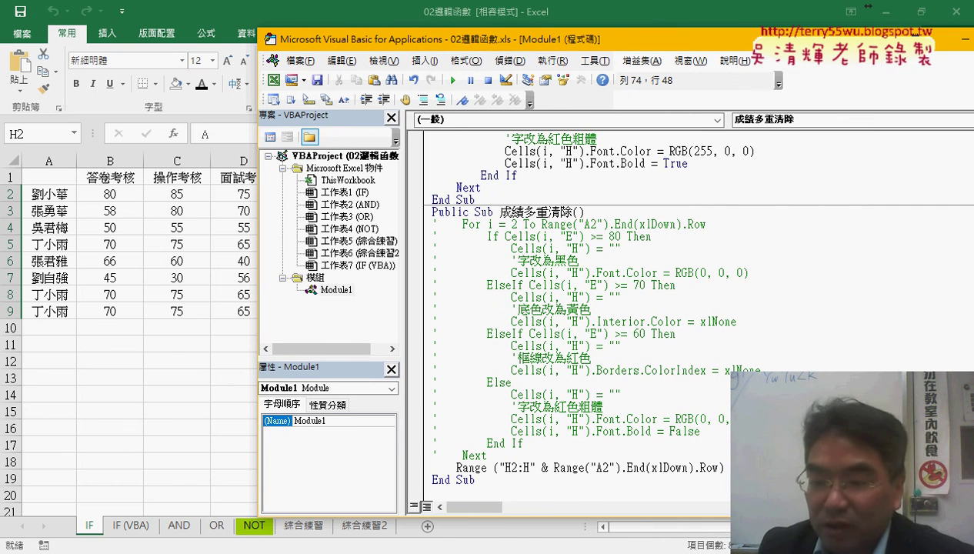
key("Right")
type(".")
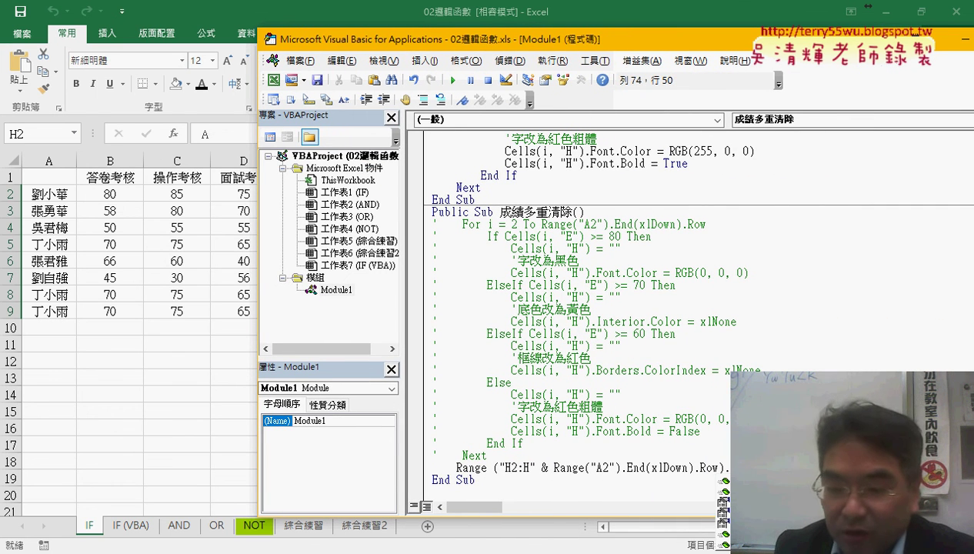
type("cl")
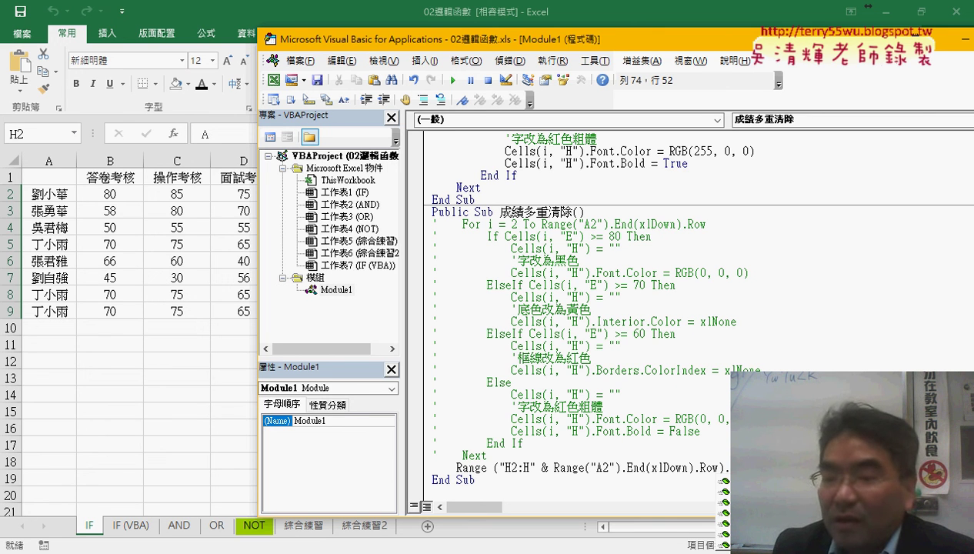
type("ear")
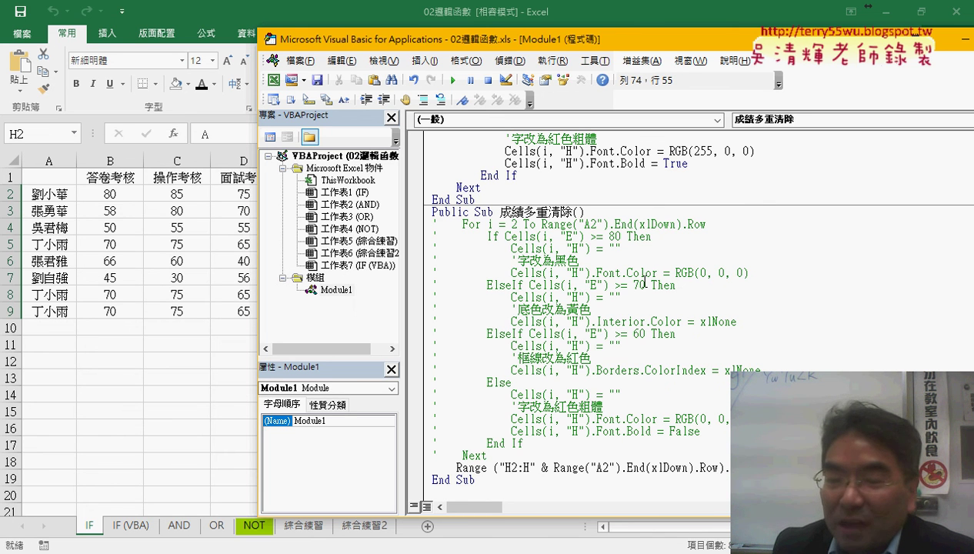
left_click_drag(498, 455, 434, 224)
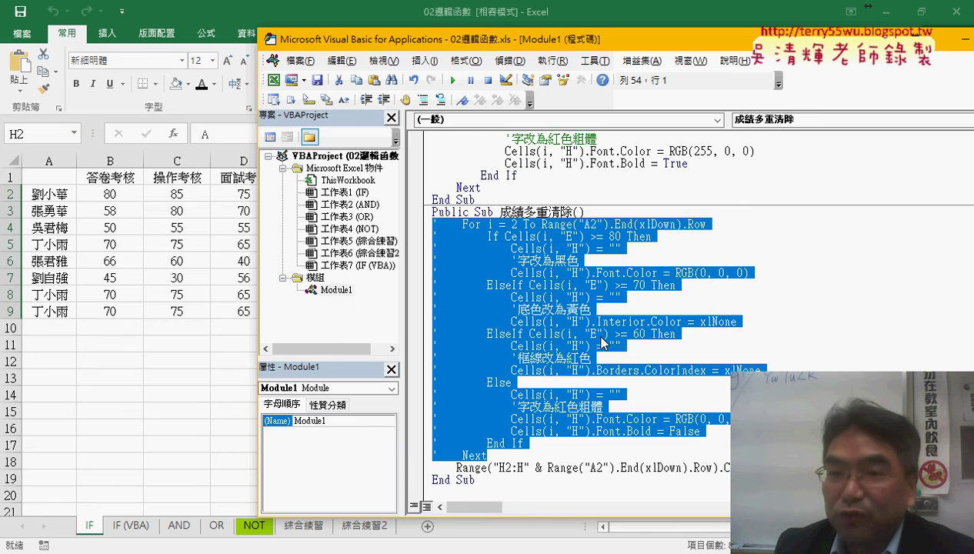
- Clear column H with 成績多重清除, then rerun 成績多重顏色 to restore the coloured grades
left_click_drag(547, 45, 844, 52)
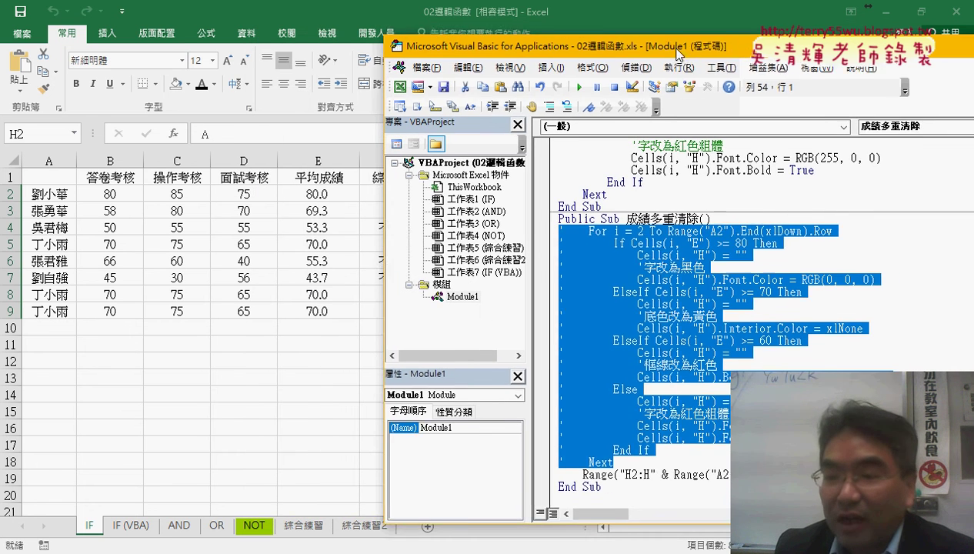
left_click(869, 335)
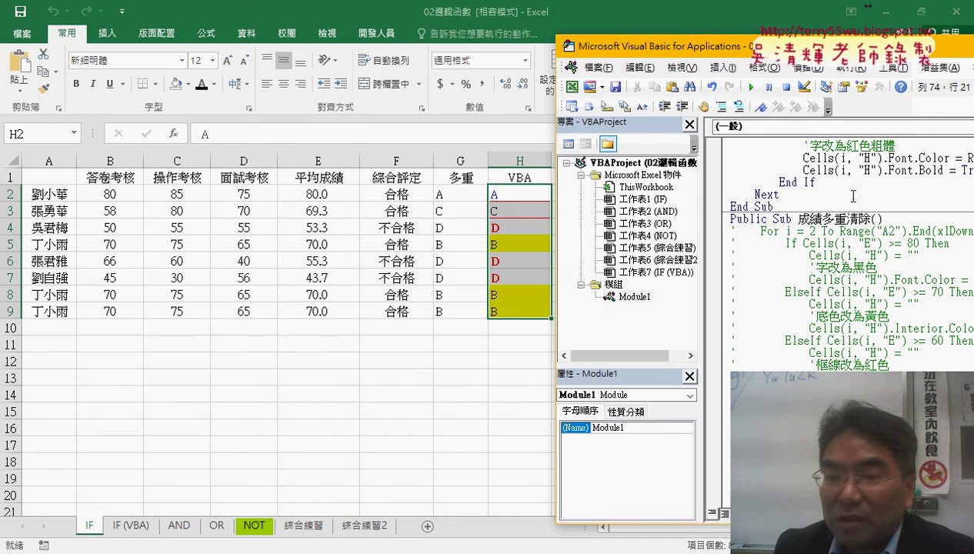
left_click(751, 87)
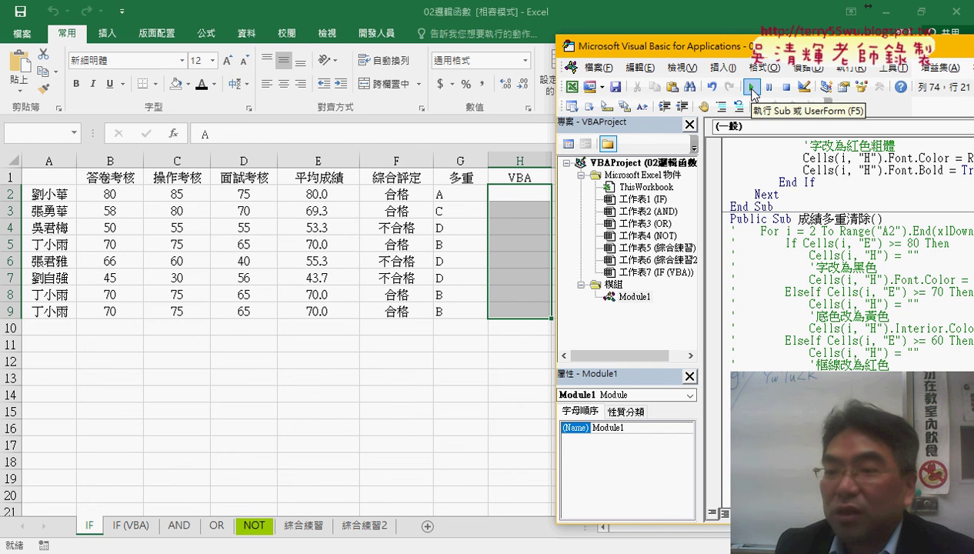
scroll(765, 167, "up", 3)
left_click(801, 245)
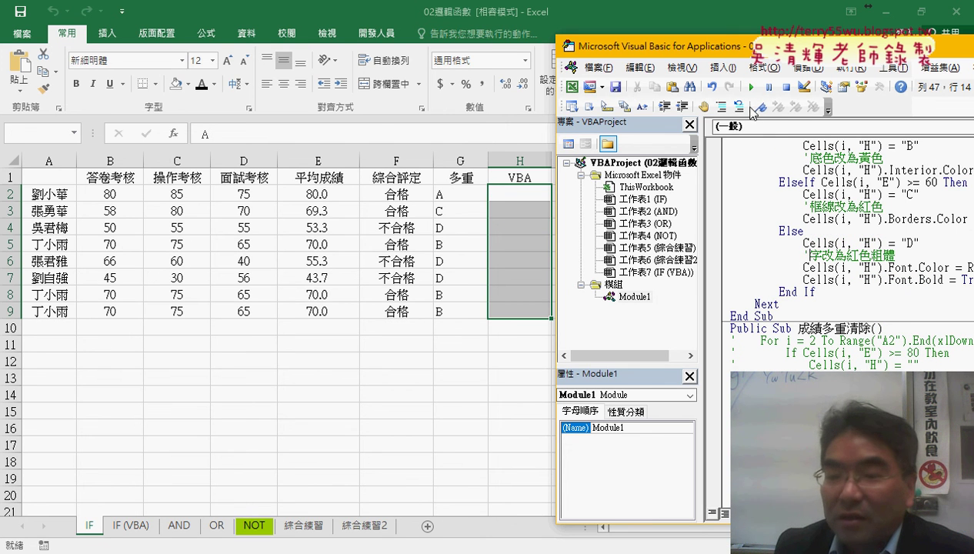
left_click(752, 87)
- Empty column H again with the clear macro and highlight its Borders.ColorIndex reset line
scroll(809, 146, "down", 2)
scroll(808, 146, "down", 1)
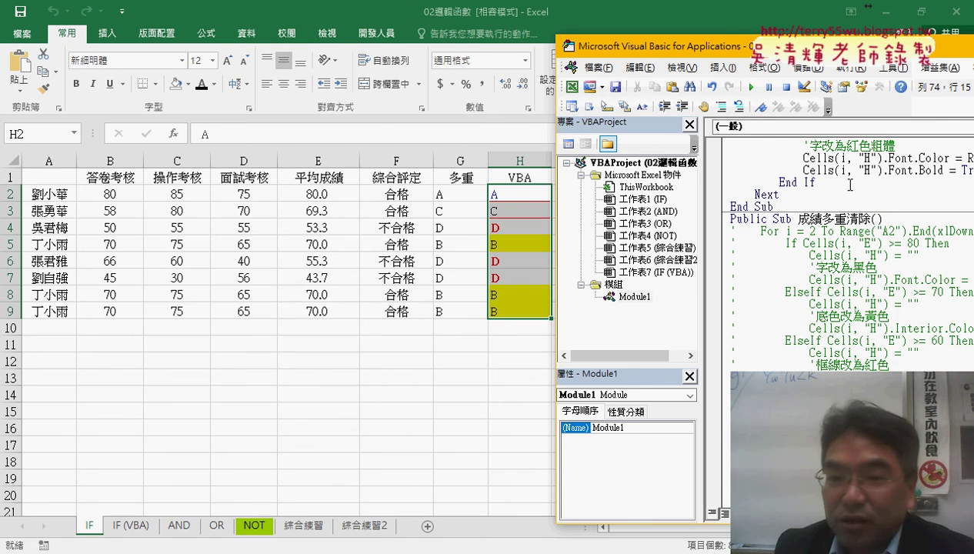
left_click(752, 86)
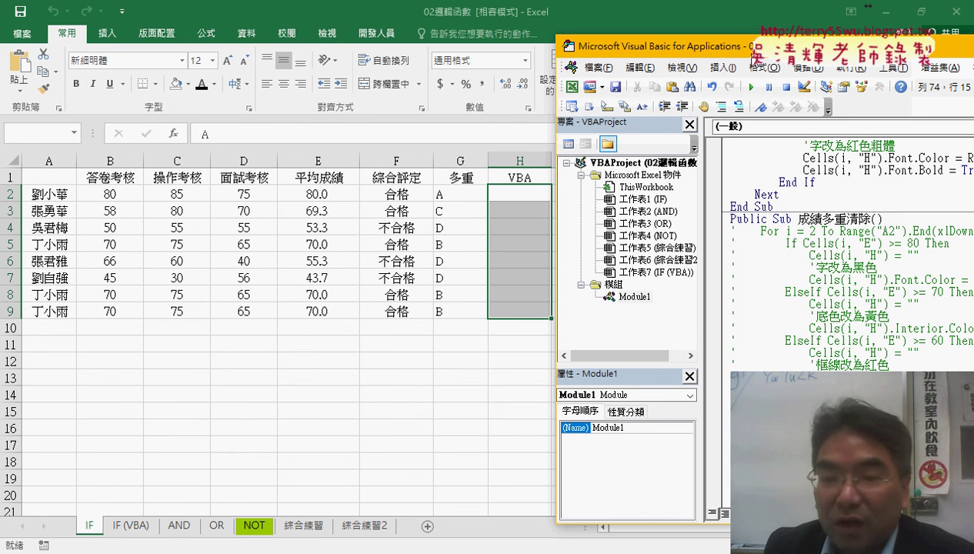
left_click_drag(742, 53, 318, 36)
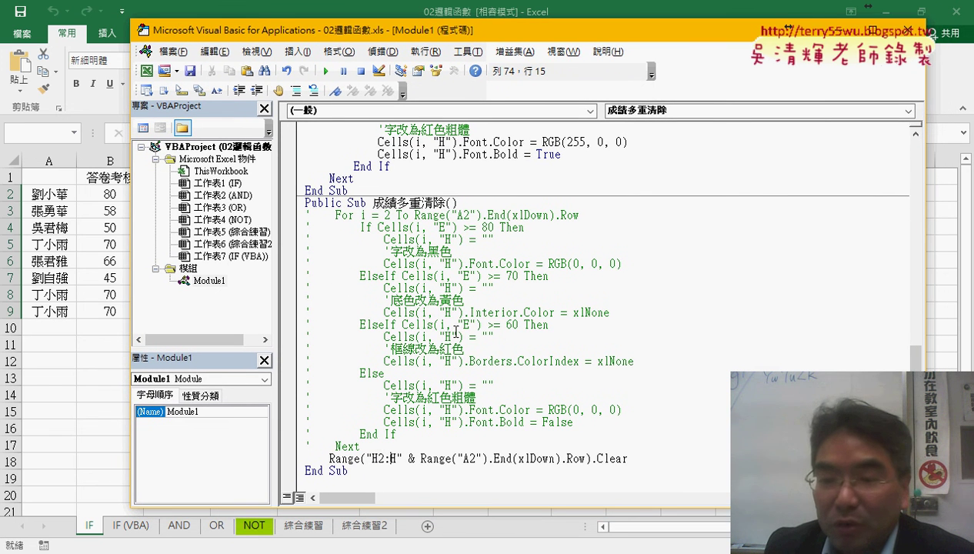
left_click_drag(642, 362, 384, 362)
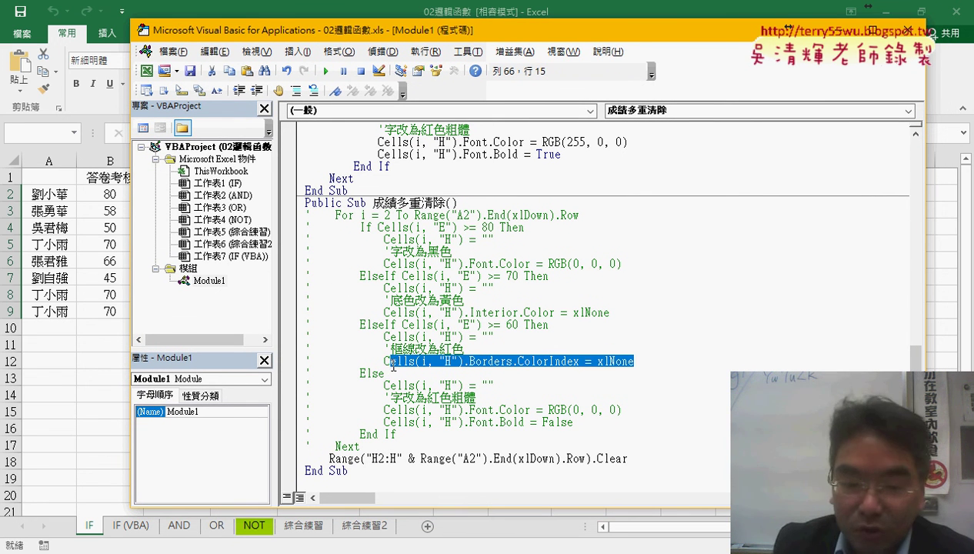